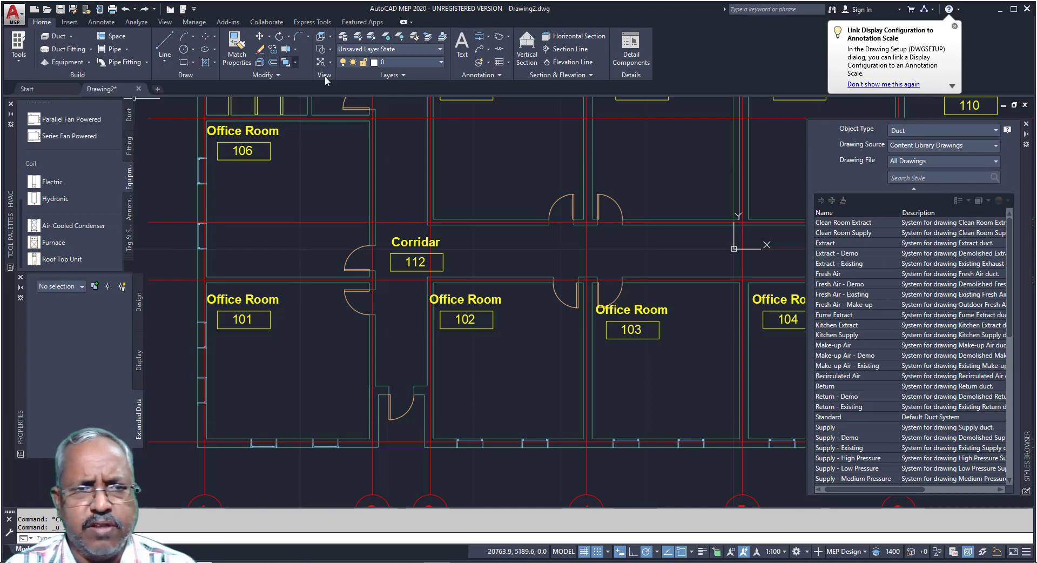
Step: Open the status-bar workspace menu listing HVAC, Piping, Electrical, Plumbing and other workspaces
{"action": "left_click", "coordinate": [807, 553]}
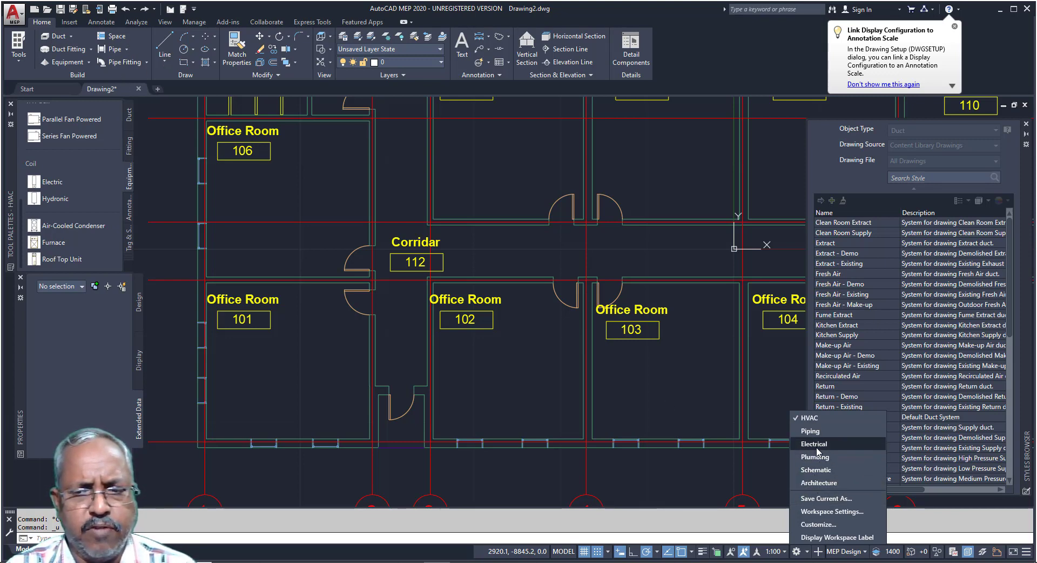
Step: Try the Electrical workspace and Electrical tool palettes, then return both to HVAC
{"action": "left_click", "coordinate": [814, 443]}
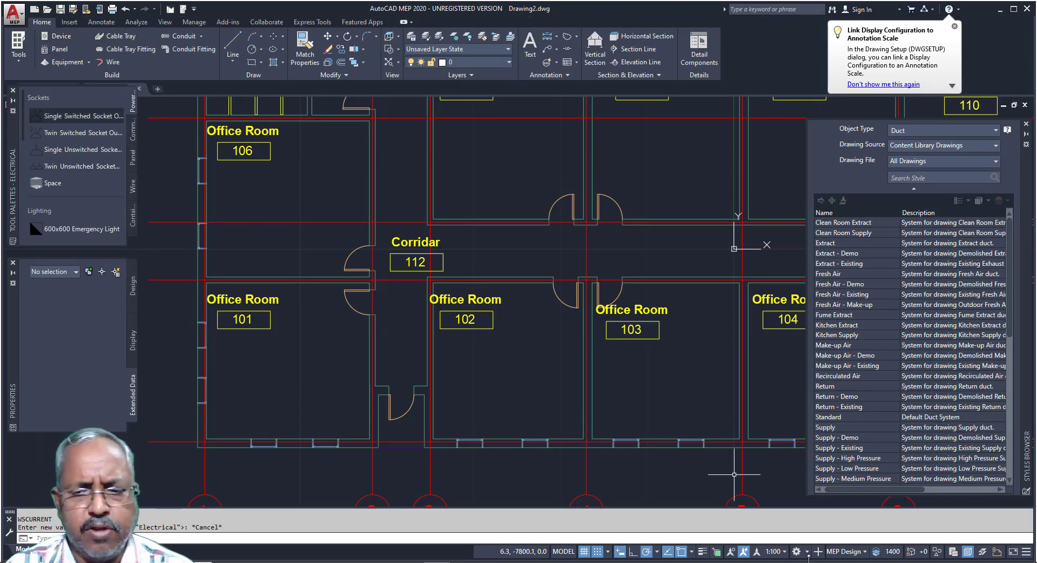
{"action": "left_click", "coordinate": [807, 552]}
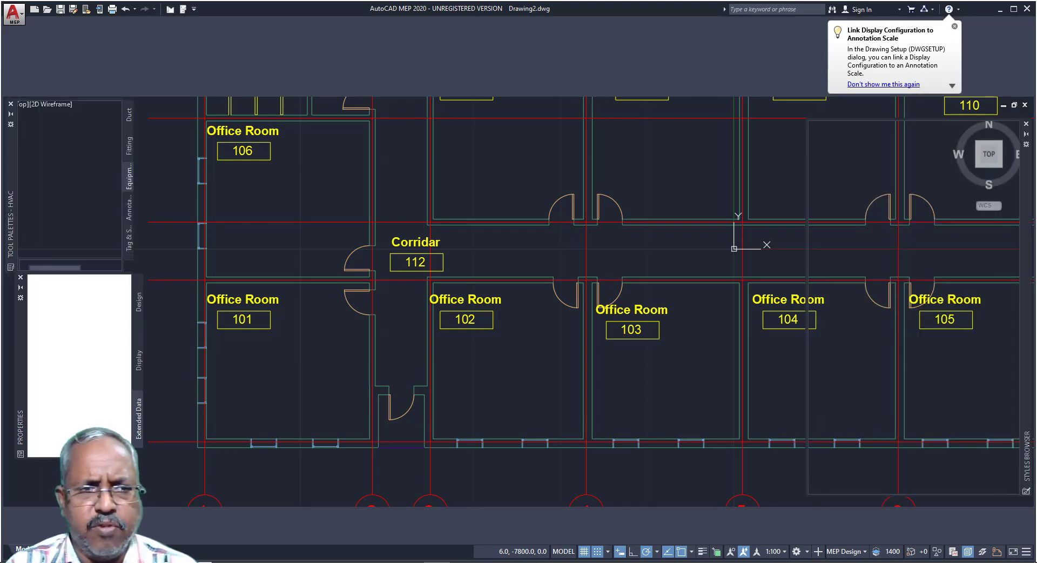
{"action": "left_click", "coordinate": [11, 125]}
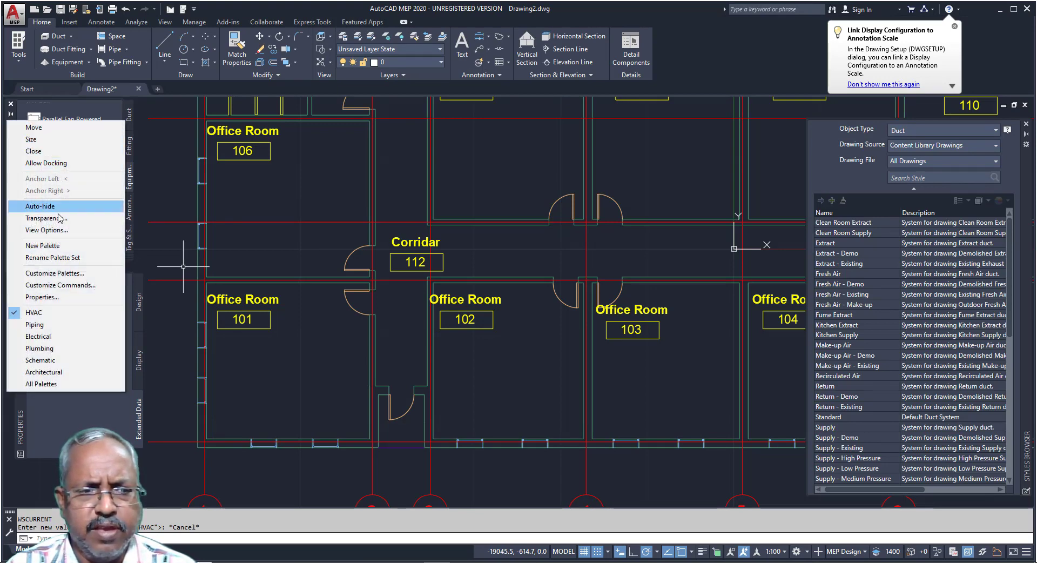
{"action": "left_click", "coordinate": [56, 338]}
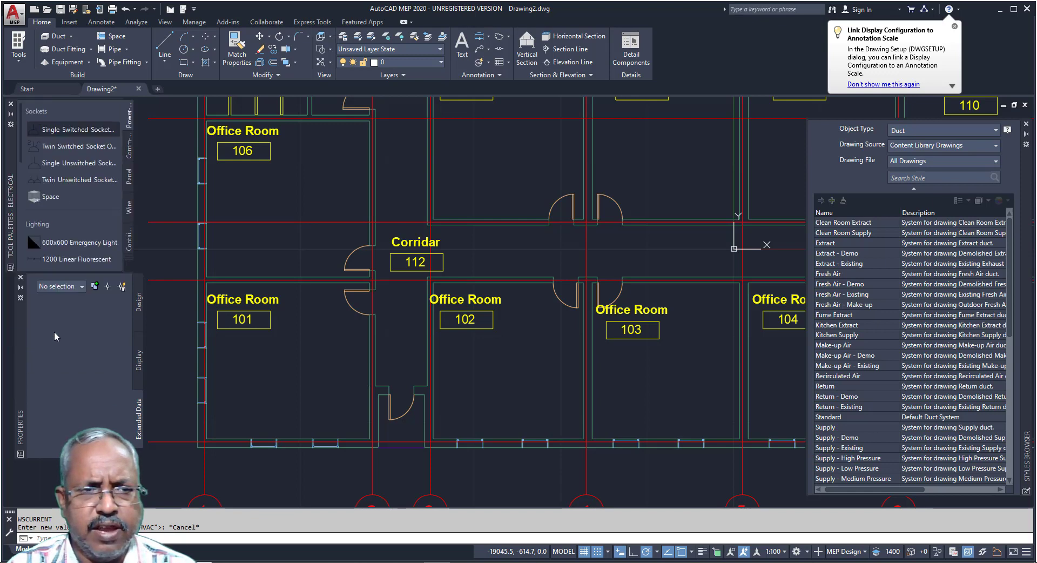
{"action": "left_click", "coordinate": [10, 124]}
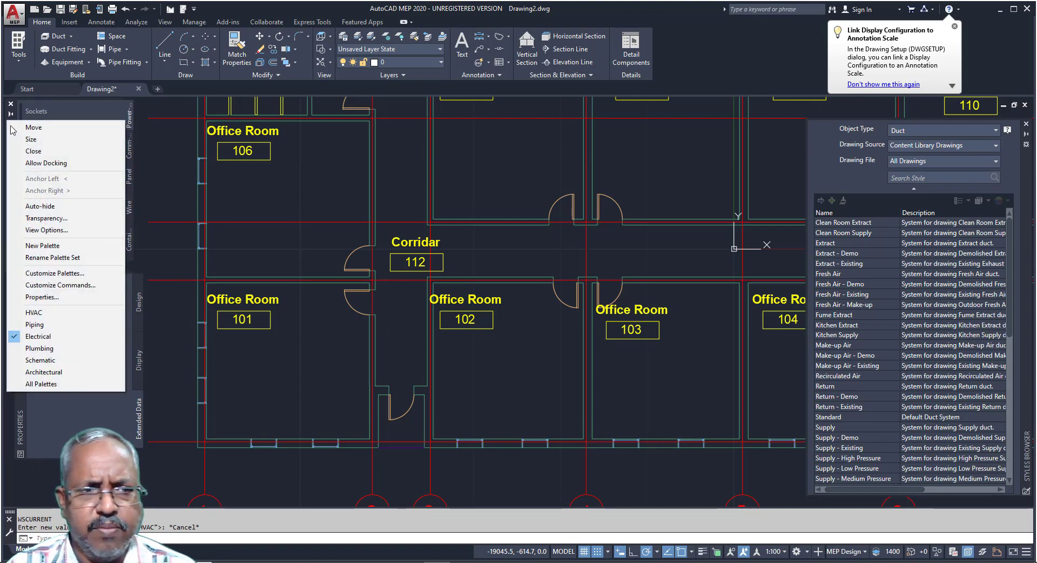
{"action": "left_click", "coordinate": [41, 313]}
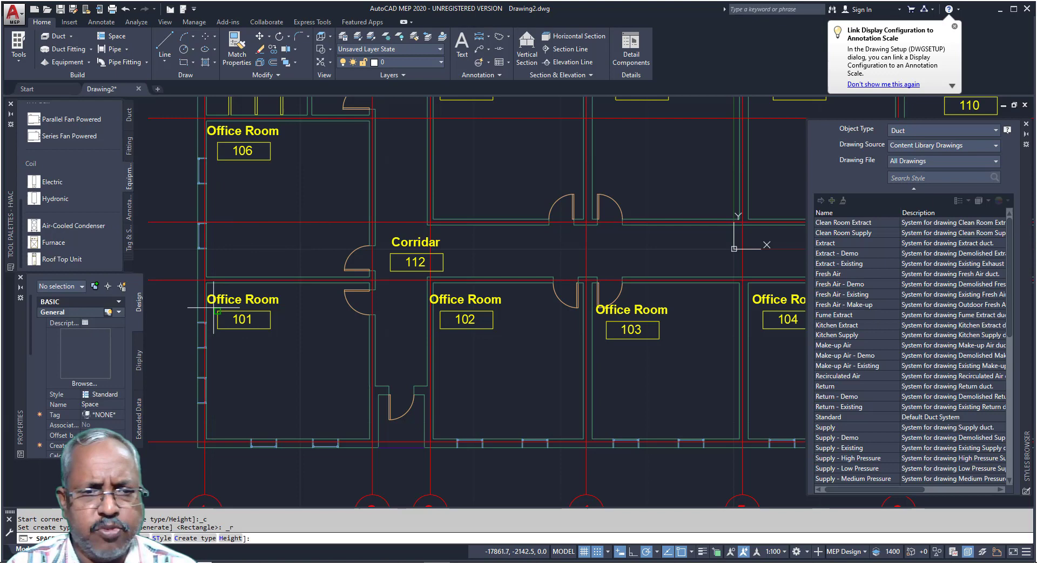
Step: Draw a rectangular space filling Office Room 101 from its opposite corners
{"action": "left_click", "coordinate": [207, 282]}
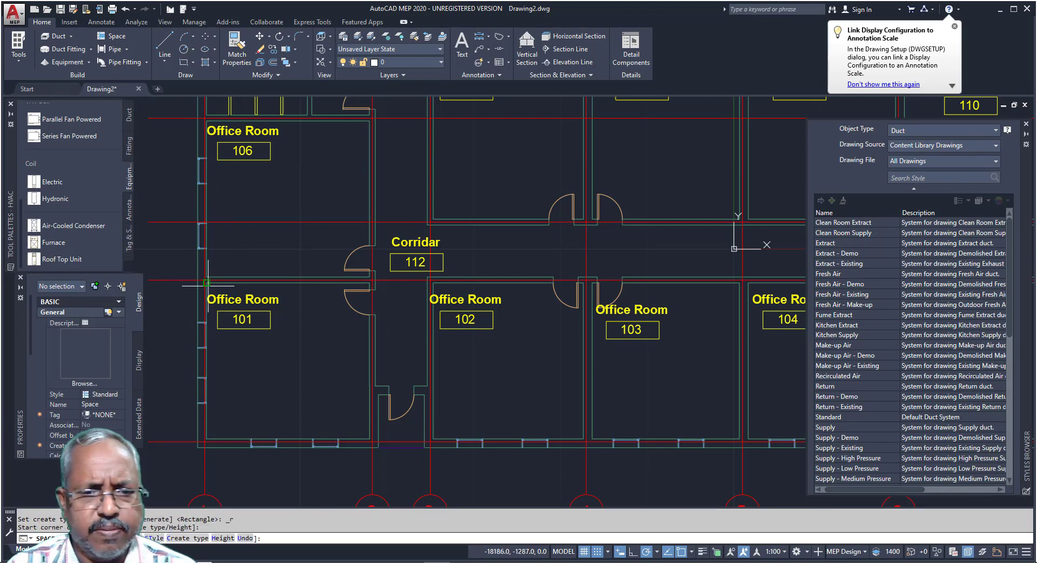
{"action": "left_click", "coordinate": [369, 438]}
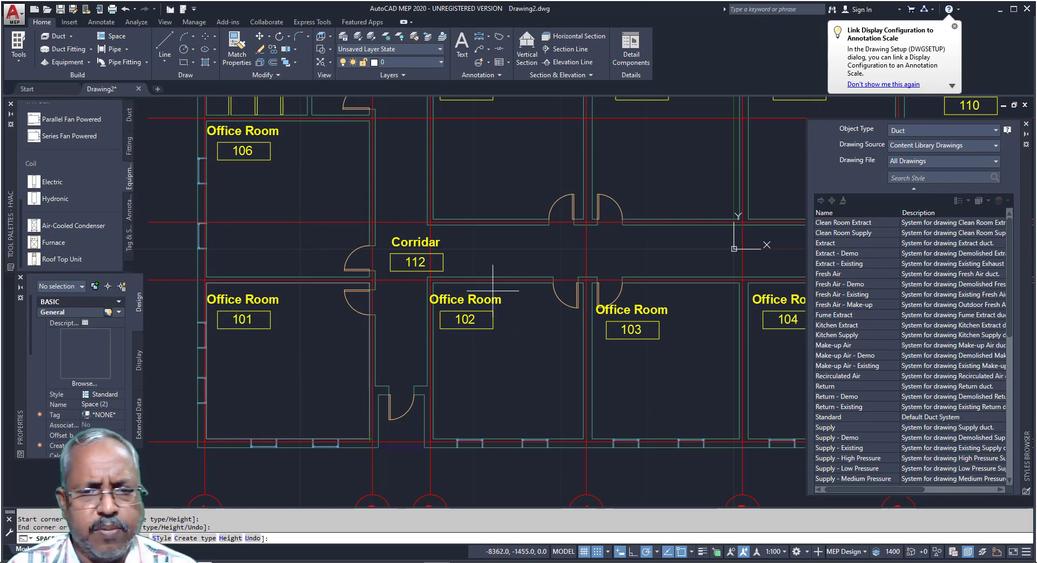
{"action": "right_click", "coordinate": [167, 355]}
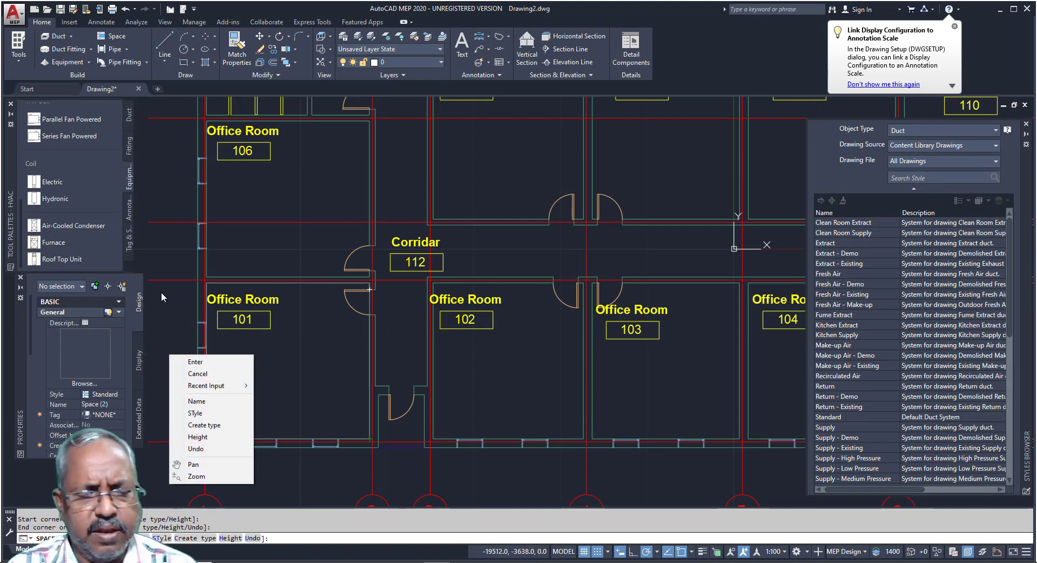
{"action": "left_click", "coordinate": [190, 362]}
Step: Select the new space and check its Extended Data SpaceType, leaving it Undefined
{"action": "left_click", "coordinate": [174, 263]}
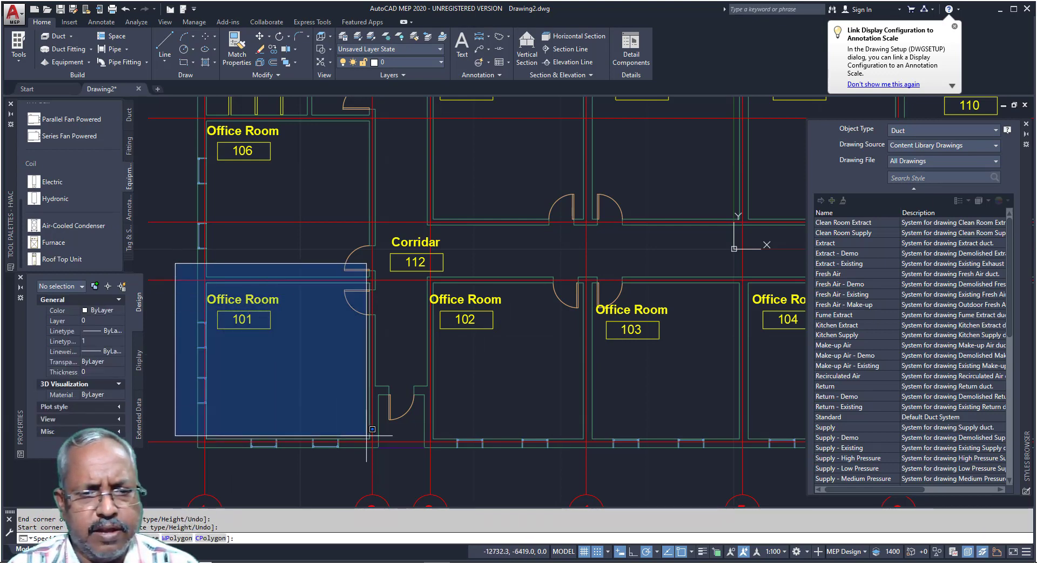
{"action": "left_click", "coordinate": [406, 479]}
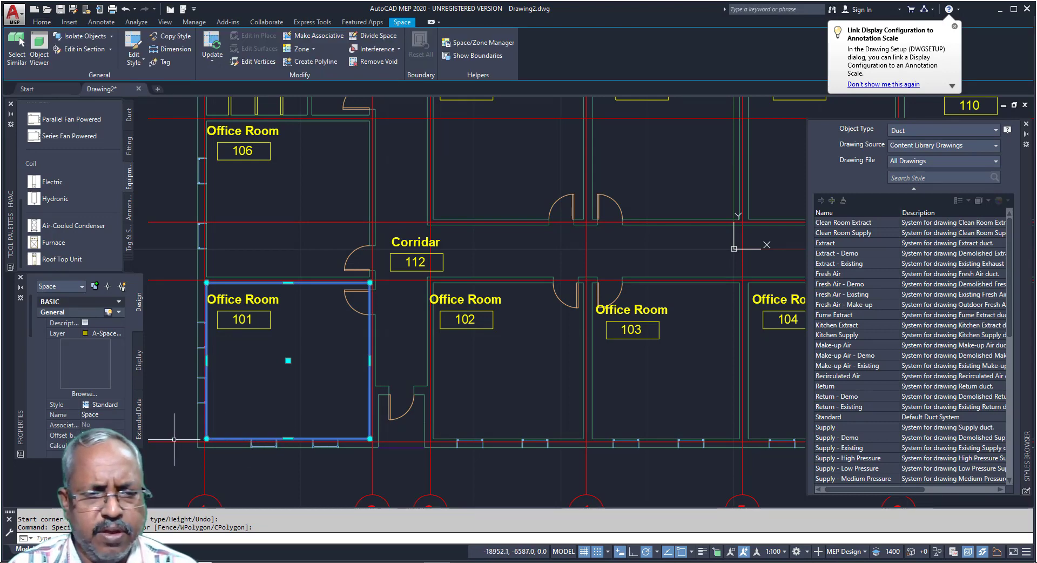
{"action": "left_click", "coordinate": [141, 435]}
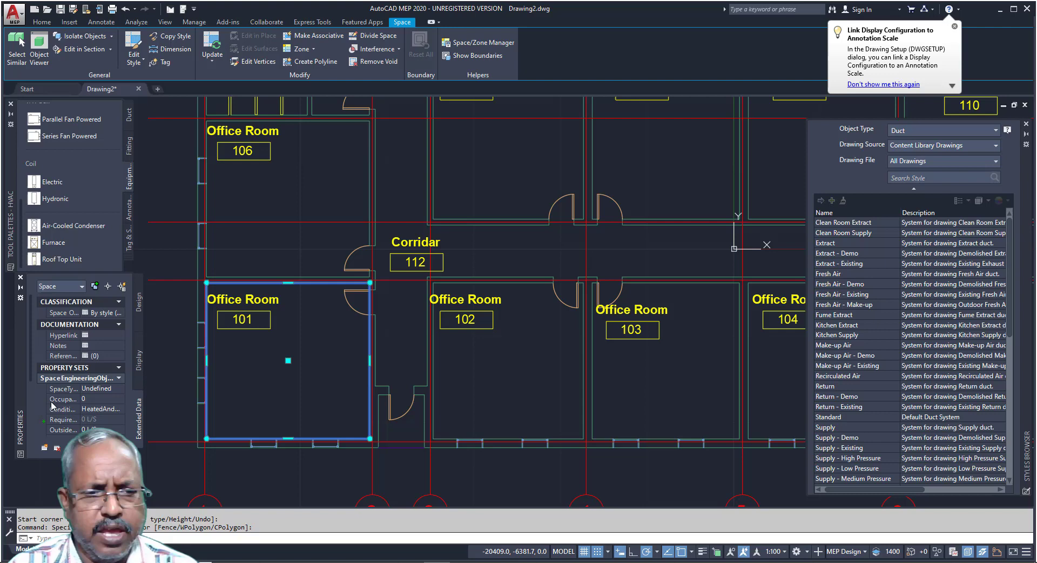
{"action": "left_click", "coordinate": [120, 389]}
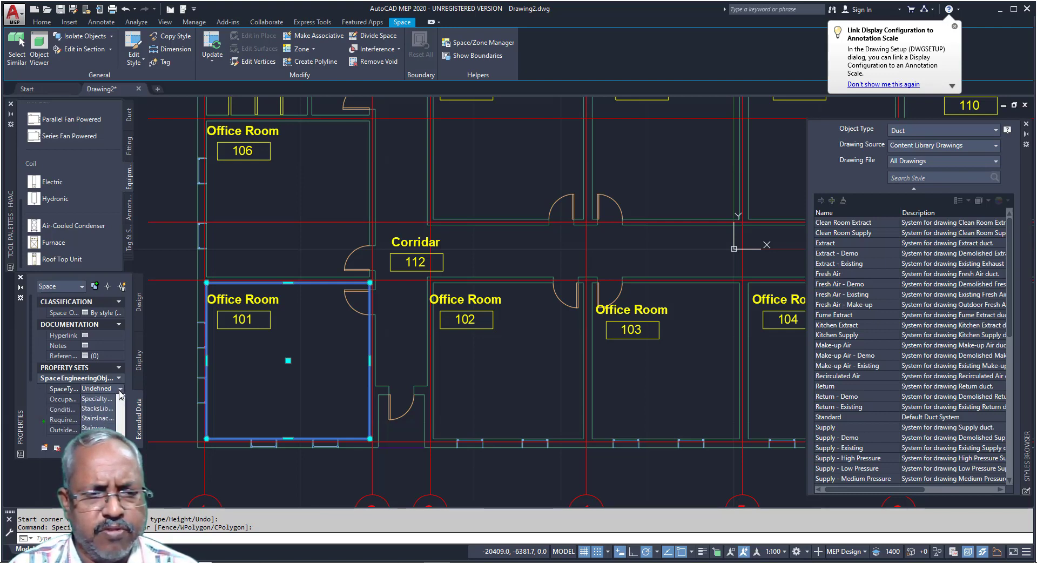
{"action": "left_click", "coordinate": [154, 394]}
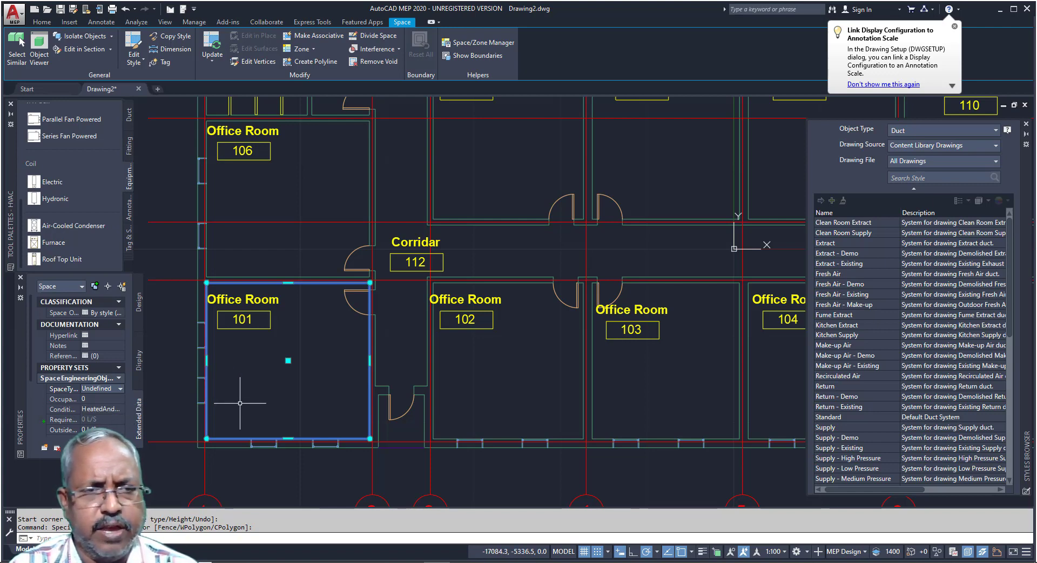
{"action": "left_click", "coordinate": [174, 413]}
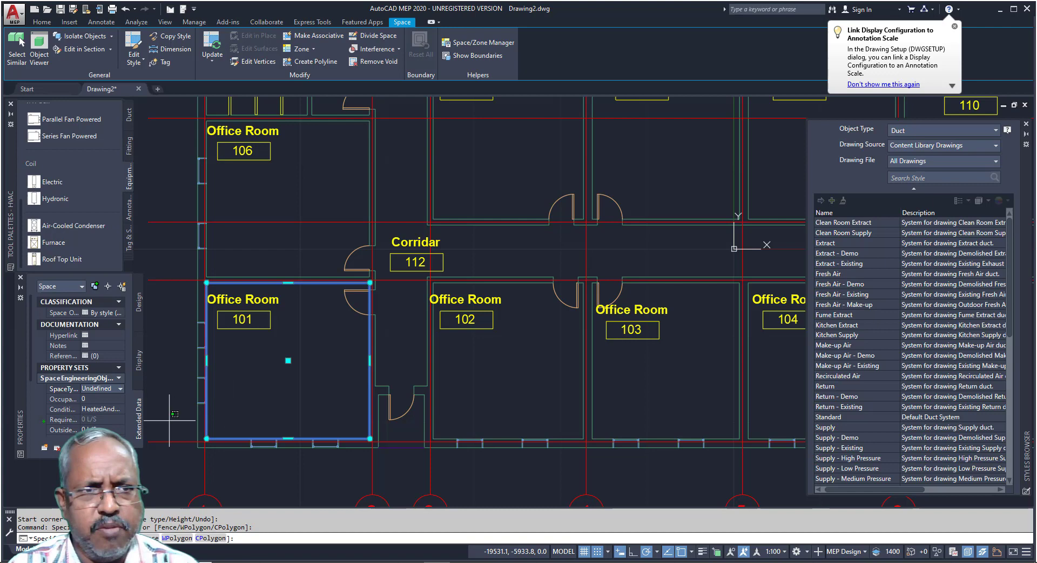
Step: Deselect the space, move Roof Top Unit above Air-Cooled Condenser, and undock Properties
{"action": "key", "text": "Escape"}
{"action": "key", "text": "Escape"}
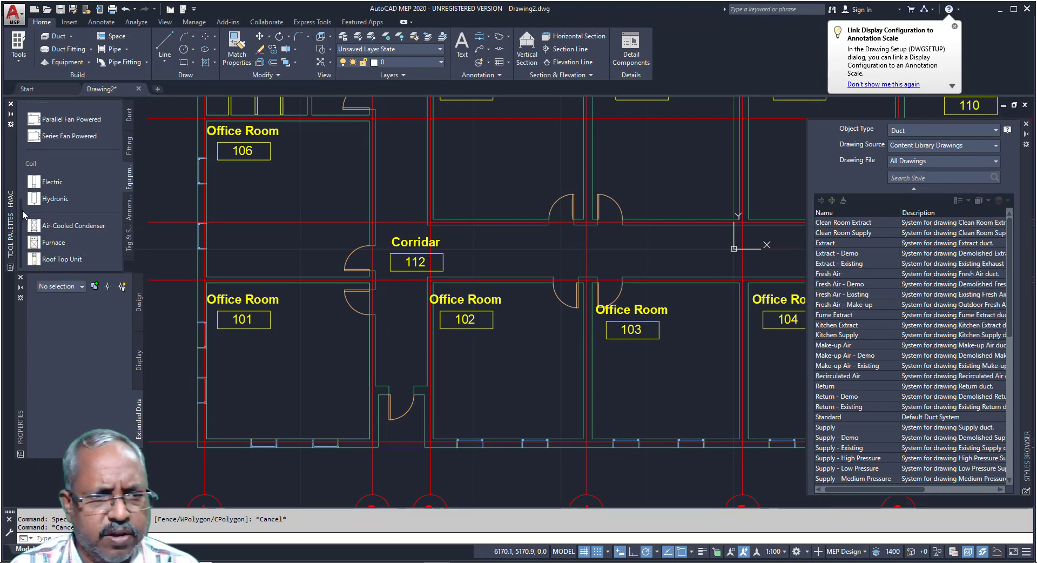
{"action": "left_click_drag", "start_coordinate": [48, 259], "coordinate": [20, 213]}
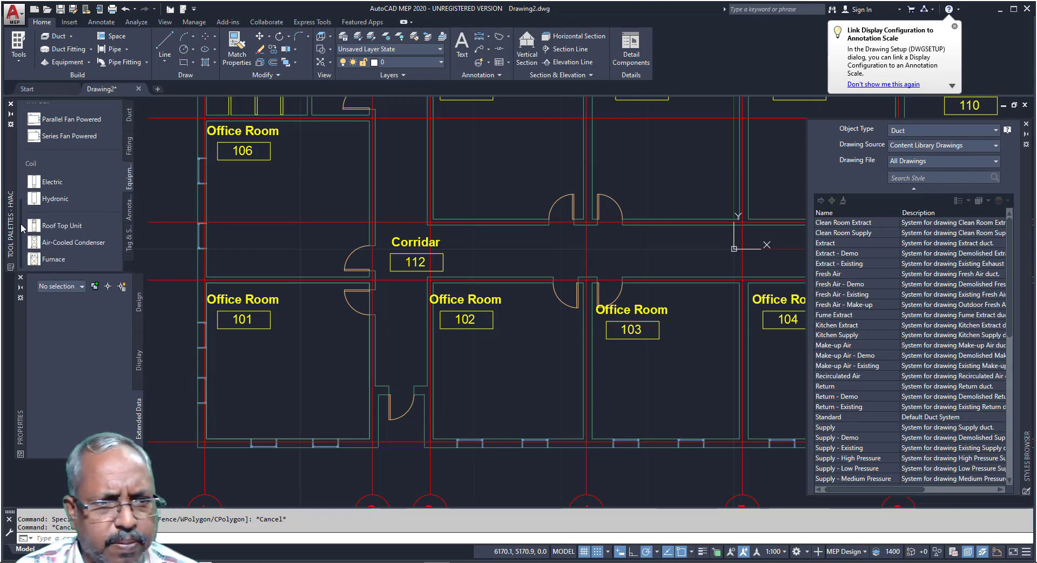
{"action": "left_click_drag", "start_coordinate": [15, 320], "coordinate": [28, 391]}
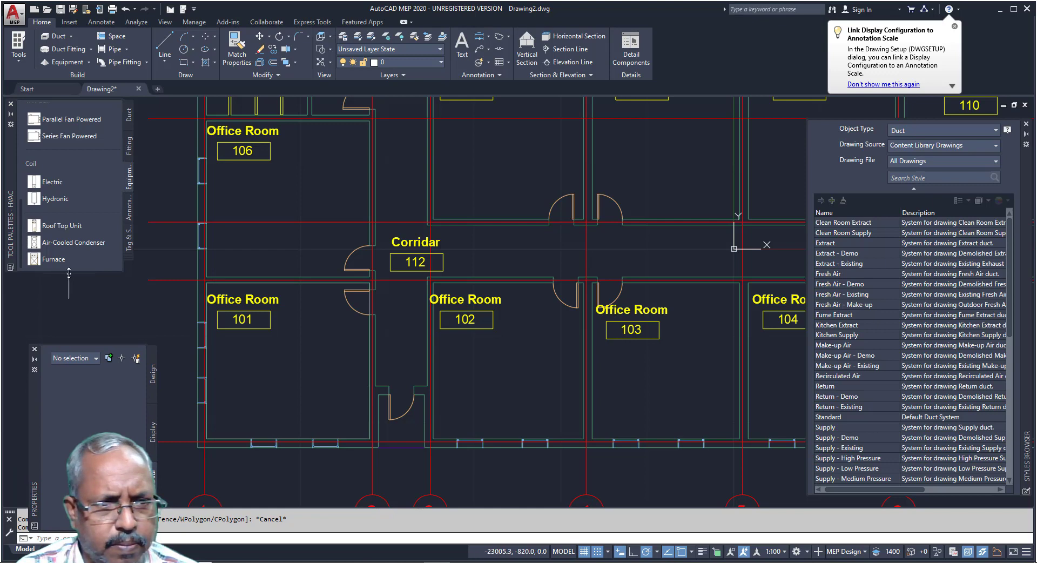
Step: Stretch the HVAC tool palette taller and scroll to the Air Terminal tools
{"action": "left_click_drag", "start_coordinate": [69, 271], "coordinate": [70, 347]}
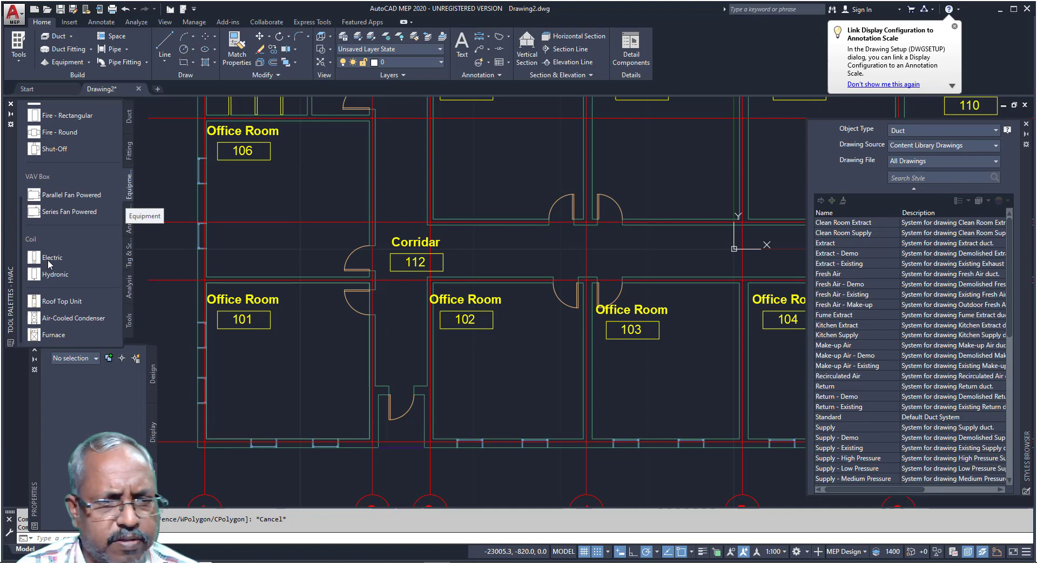
{"action": "left_click_drag", "start_coordinate": [62, 274], "coordinate": [65, 296]}
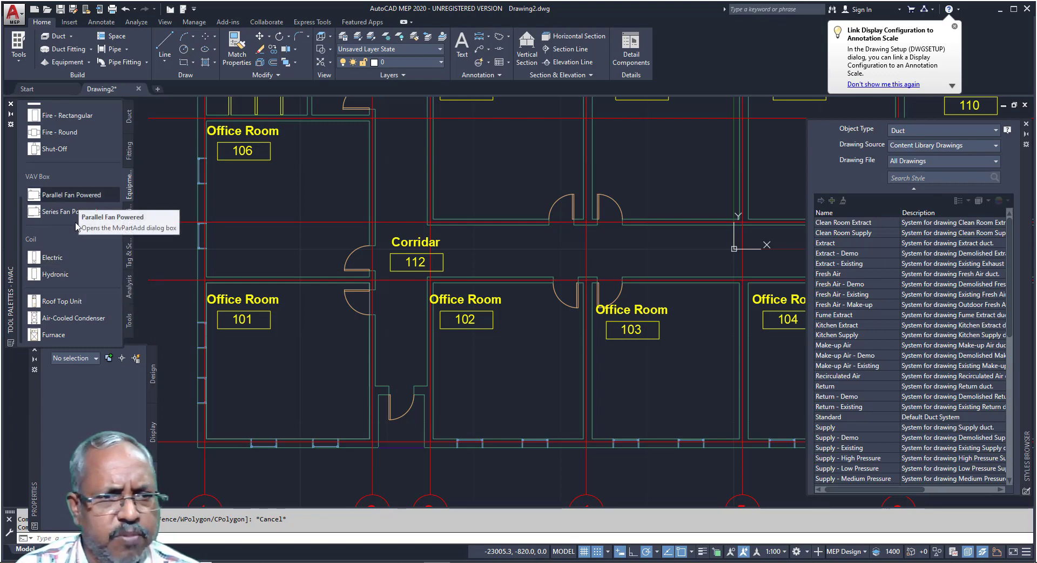
{"action": "left_click_drag", "start_coordinate": [112, 201], "coordinate": [18, 215]}
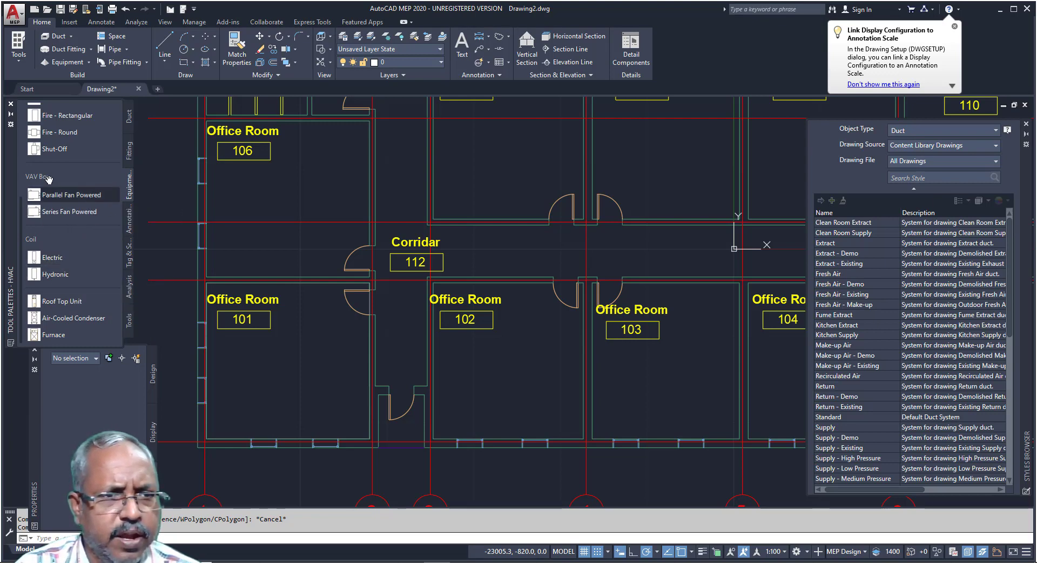
{"action": "scroll", "coordinate": [23, 227], "scroll_direction": "up", "scroll_amount": 1}
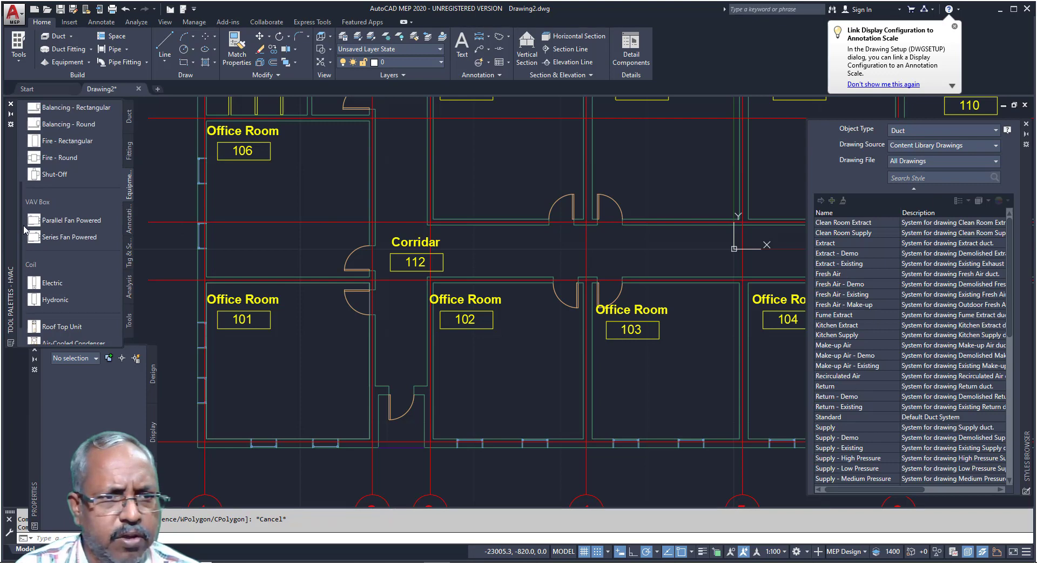
{"action": "scroll", "coordinate": [24, 211], "scroll_direction": "up", "scroll_amount": 1}
{"action": "scroll", "coordinate": [26, 189], "scroll_direction": "up", "scroll_amount": 1}
{"action": "scroll", "coordinate": [28, 173], "scroll_direction": "up", "scroll_amount": 1}
{"action": "scroll", "coordinate": [29, 162], "scroll_direction": "up", "scroll_amount": 1}
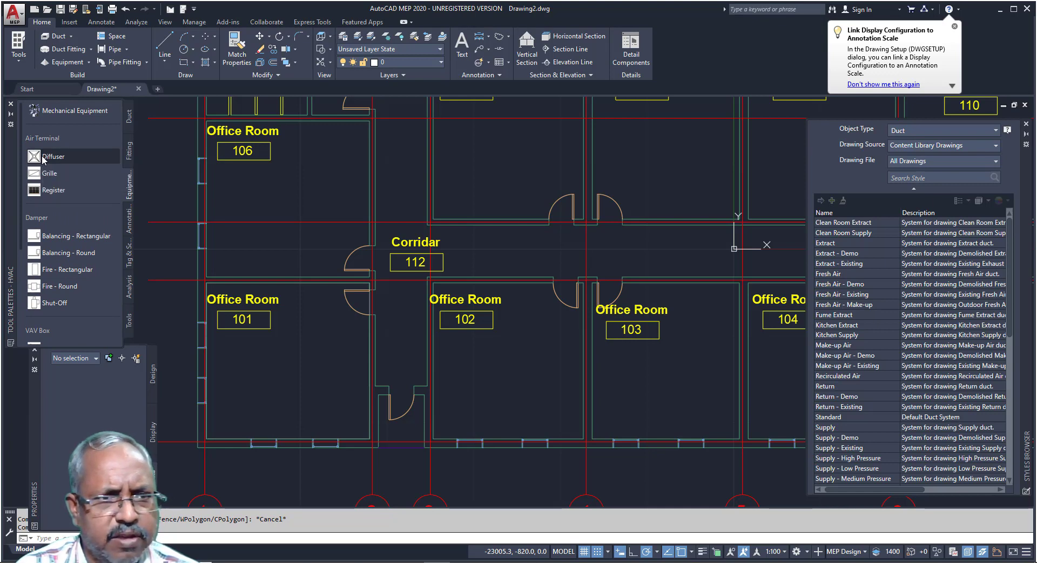
Step: Choose the 600 x 600 mm Square Faced Ceiling Diffuser with a 150 mm neck
{"action": "left_click", "coordinate": [62, 165]}
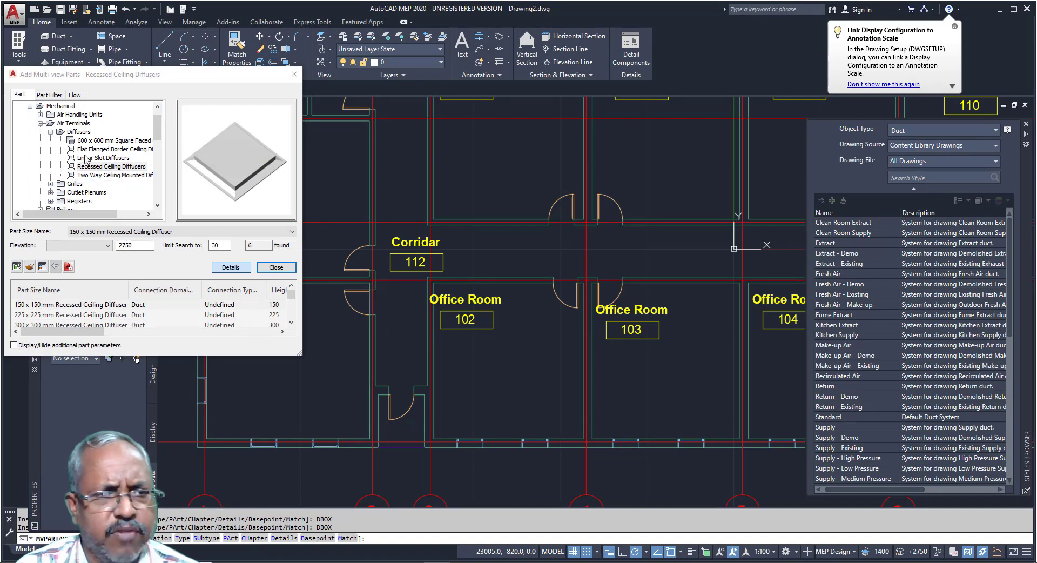
{"action": "left_click", "coordinate": [108, 140]}
{"action": "left_click", "coordinate": [100, 166]}
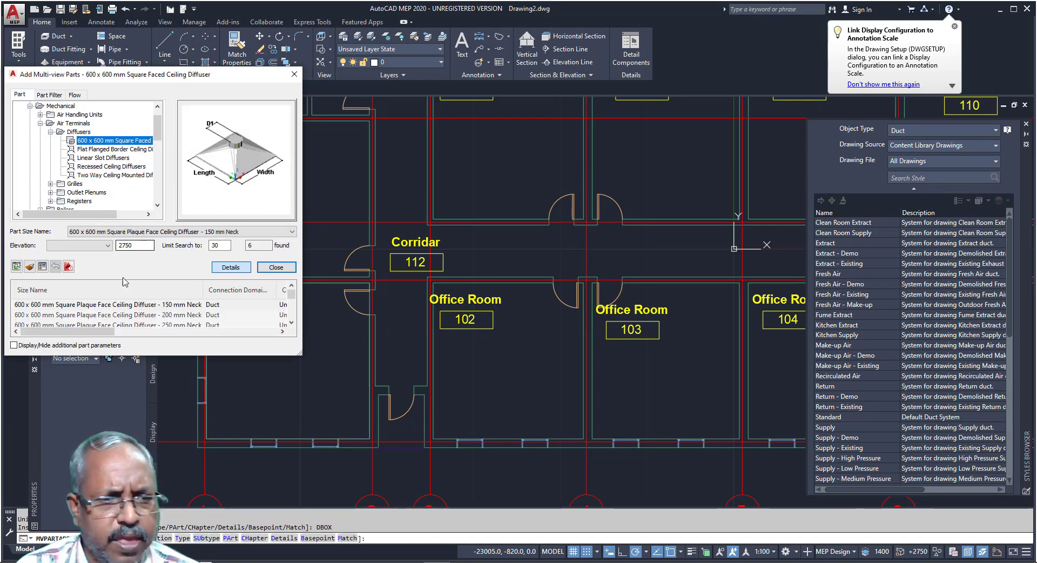
{"action": "left_click", "coordinate": [116, 304]}
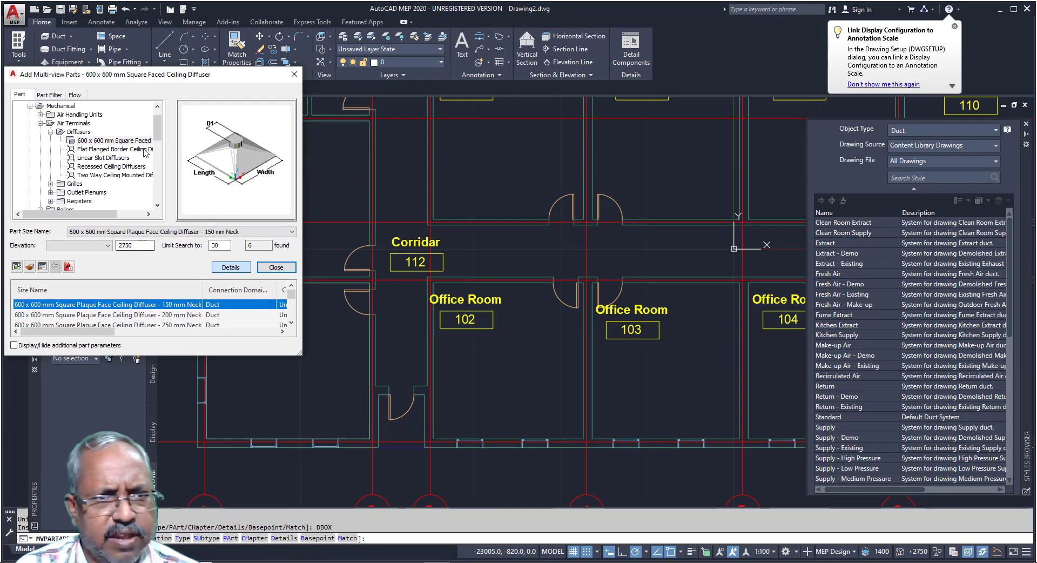
{"action": "left_click_drag", "start_coordinate": [158, 78], "coordinate": [115, 50]}
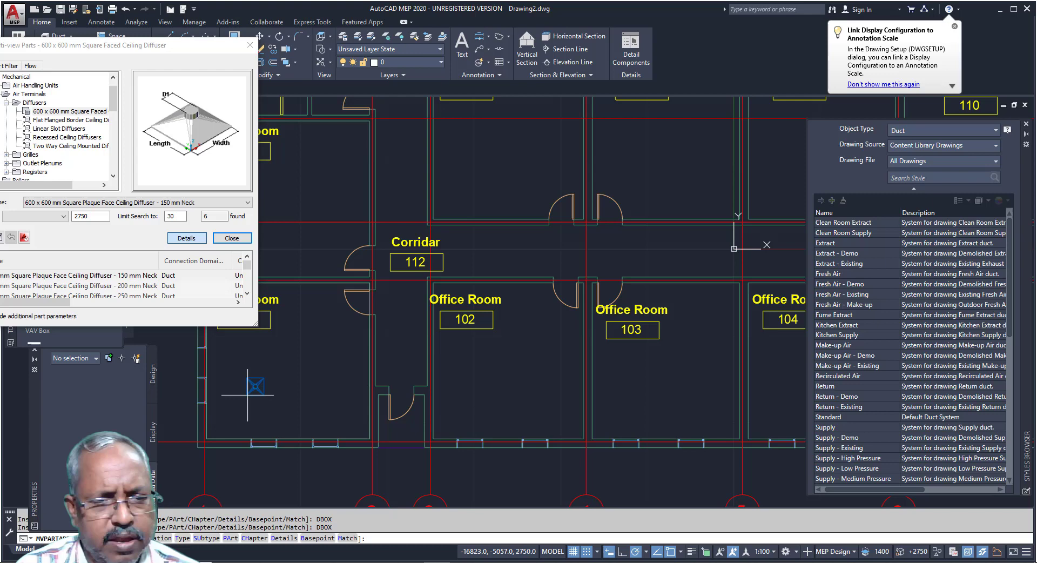
Step: Place two diffusers in Office Room 101, one low and one higher
{"action": "left_click", "coordinate": [242, 404]}
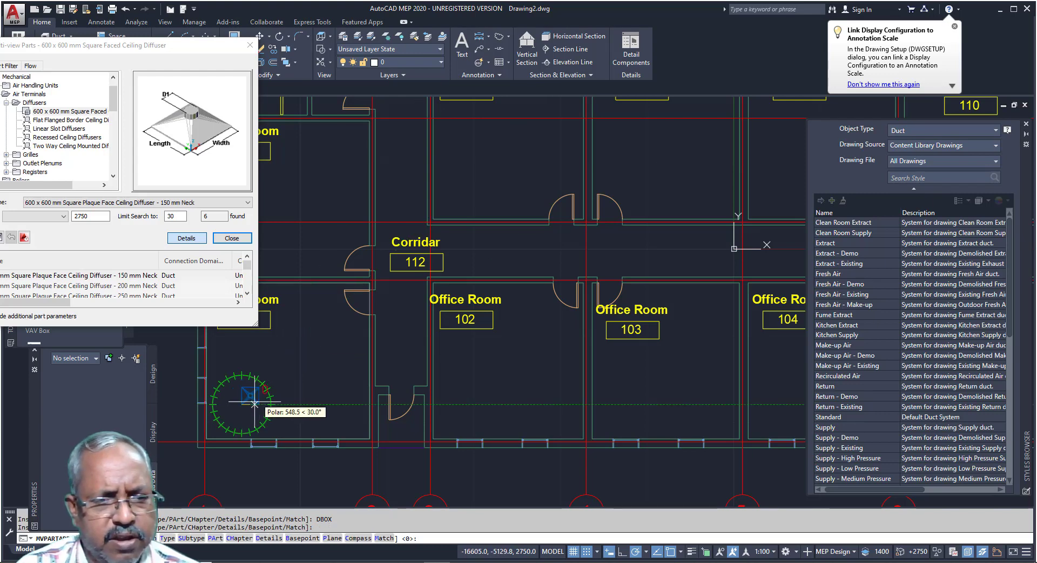
{"action": "left_click", "coordinate": [271, 404]}
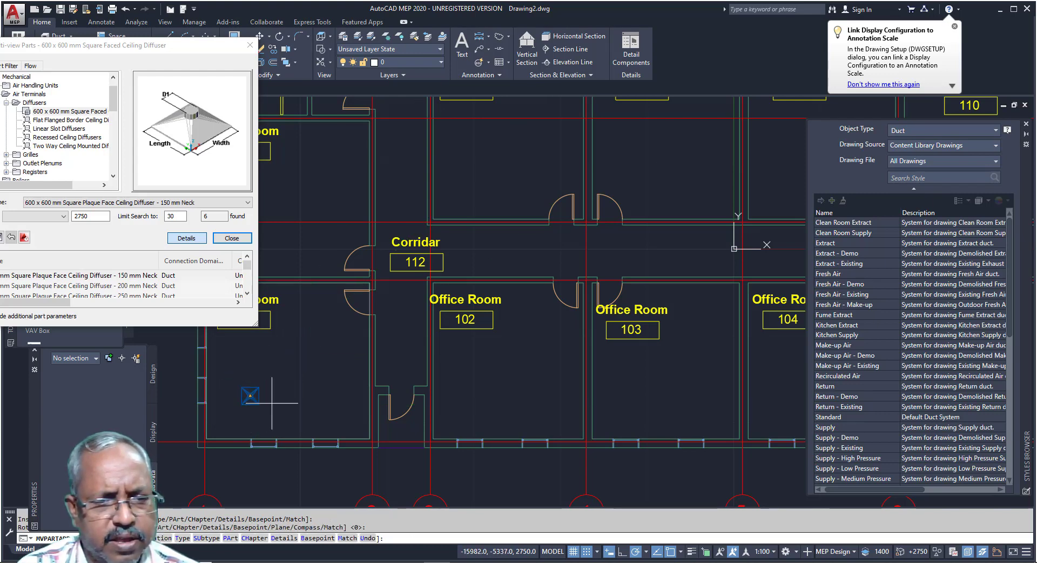
{"action": "left_click", "coordinate": [317, 339]}
{"action": "left_click", "coordinate": [353, 346]}
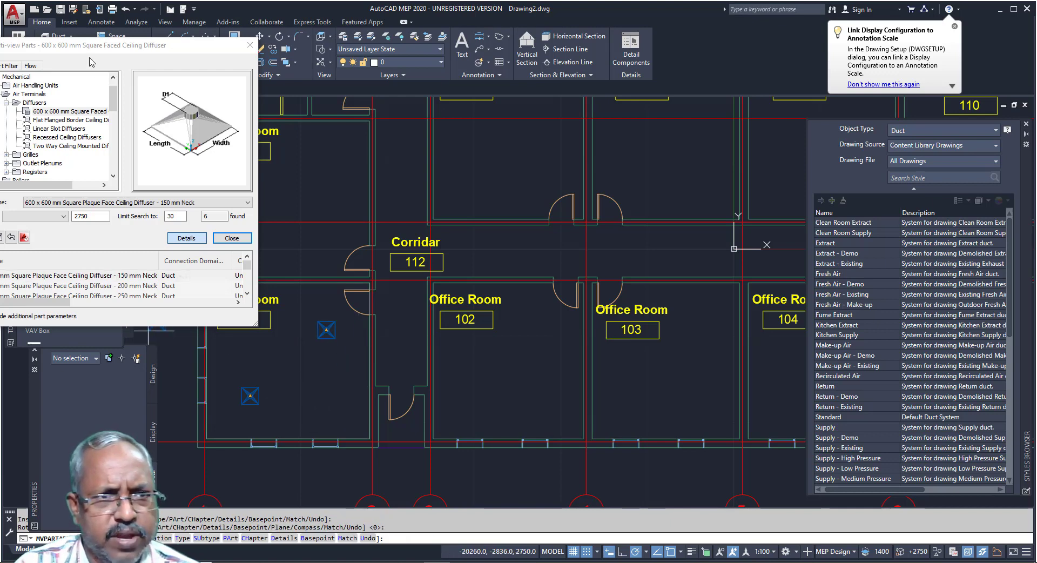
{"action": "left_click_drag", "start_coordinate": [112, 50], "coordinate": [180, 77]}
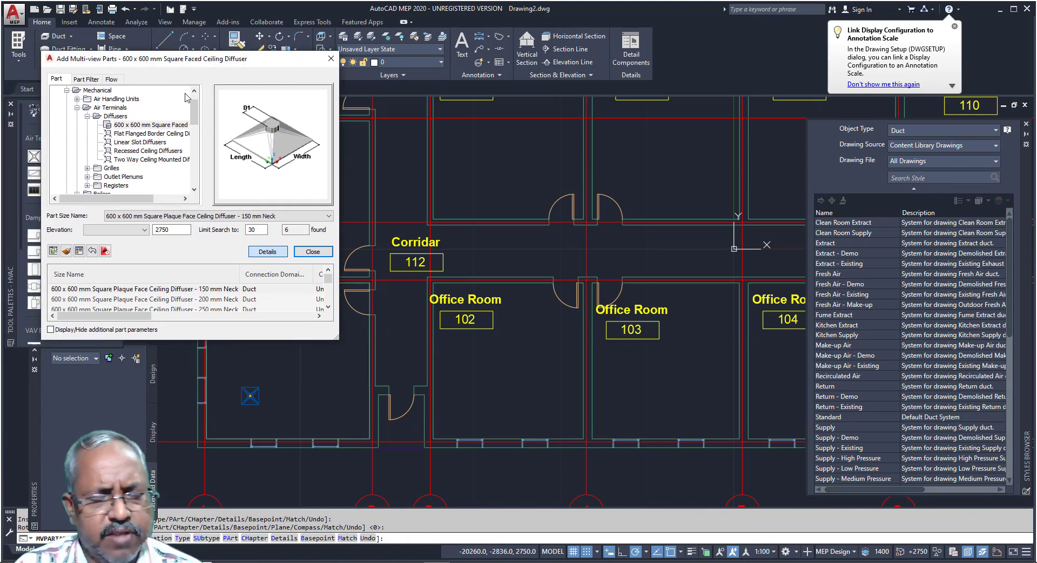
{"action": "key", "text": "Escape"}
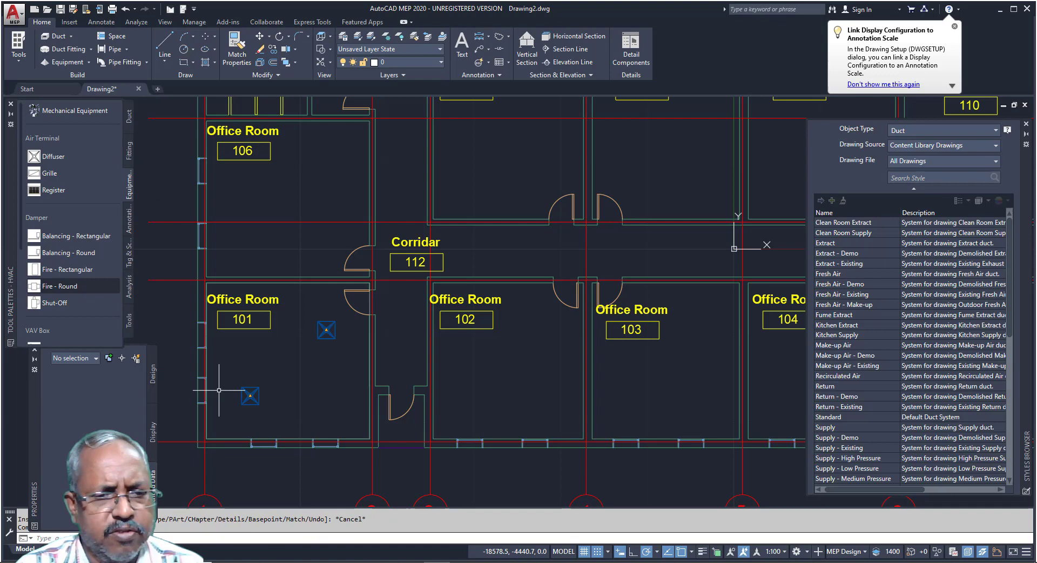
Step: Grip-move the lower diffuser to a new position in the room
{"action": "left_click", "coordinate": [243, 398]}
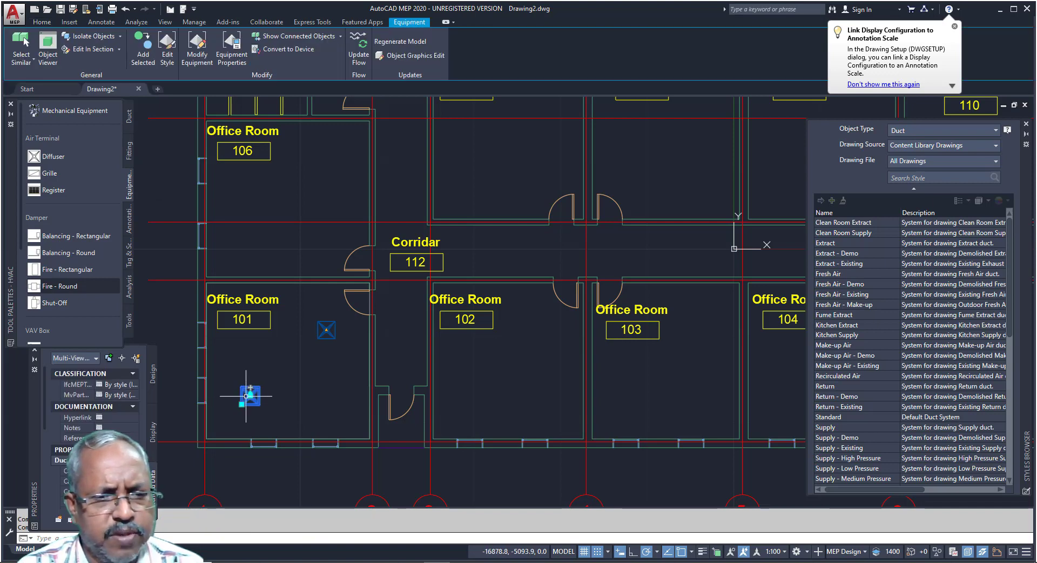
{"action": "left_click", "coordinate": [250, 395]}
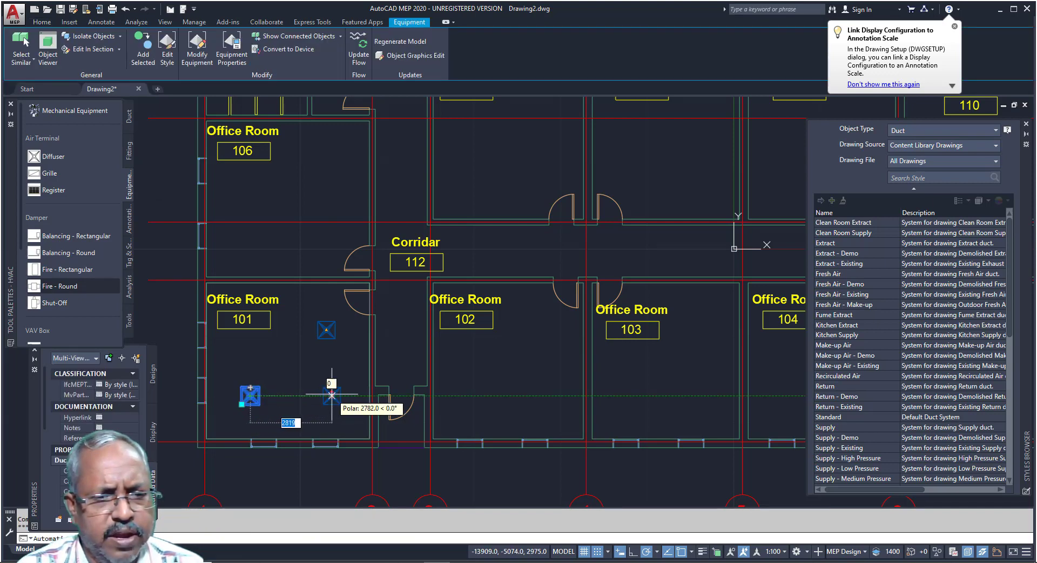
{"action": "left_click", "coordinate": [331, 395]}
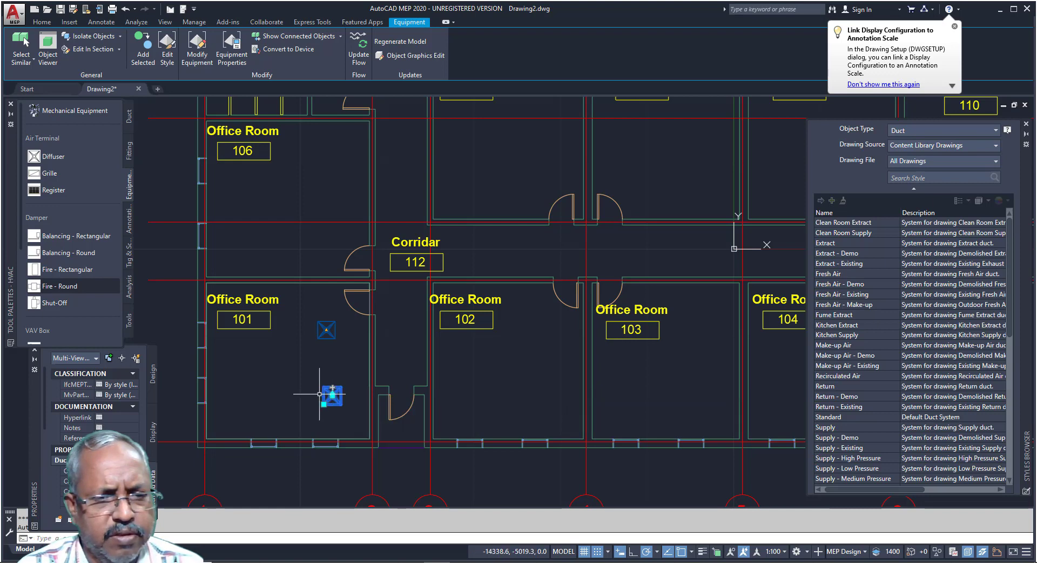
Step: Shift the lower diffuser near the west wall and run a duct up, then east
{"action": "left_click_drag", "start_coordinate": [332, 396], "coordinate": [230, 396]}
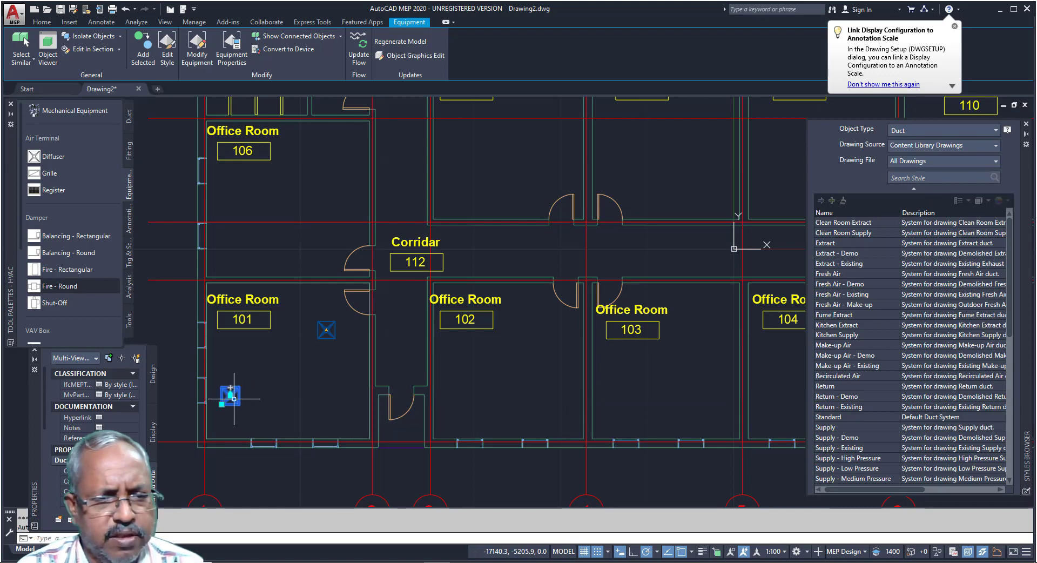
{"action": "scroll", "coordinate": [230, 396], "scroll_direction": "up", "scroll_amount": 4}
{"action": "left_click", "coordinate": [229, 390]}
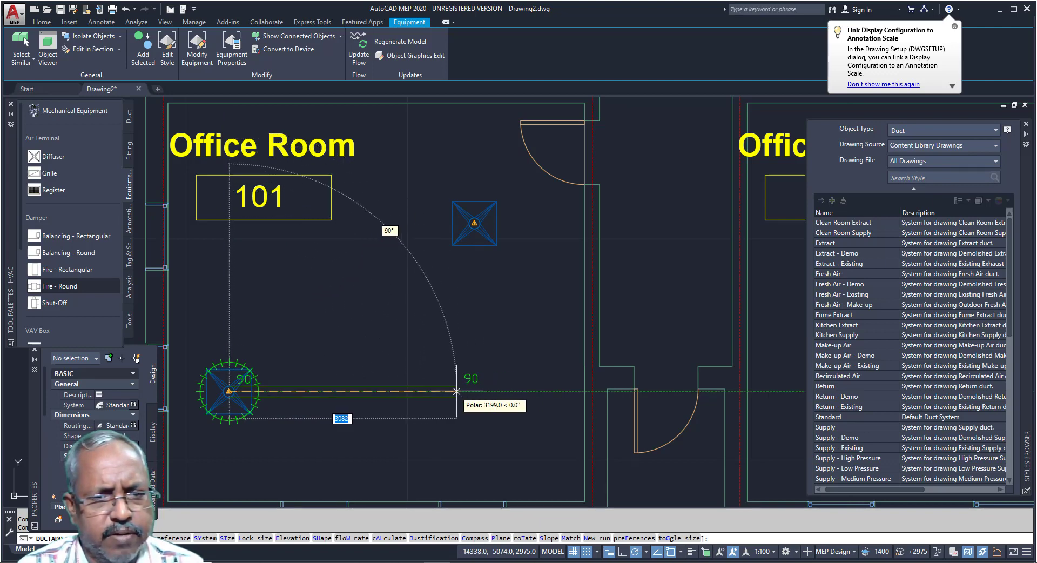
{"action": "left_click", "coordinate": [229, 298]}
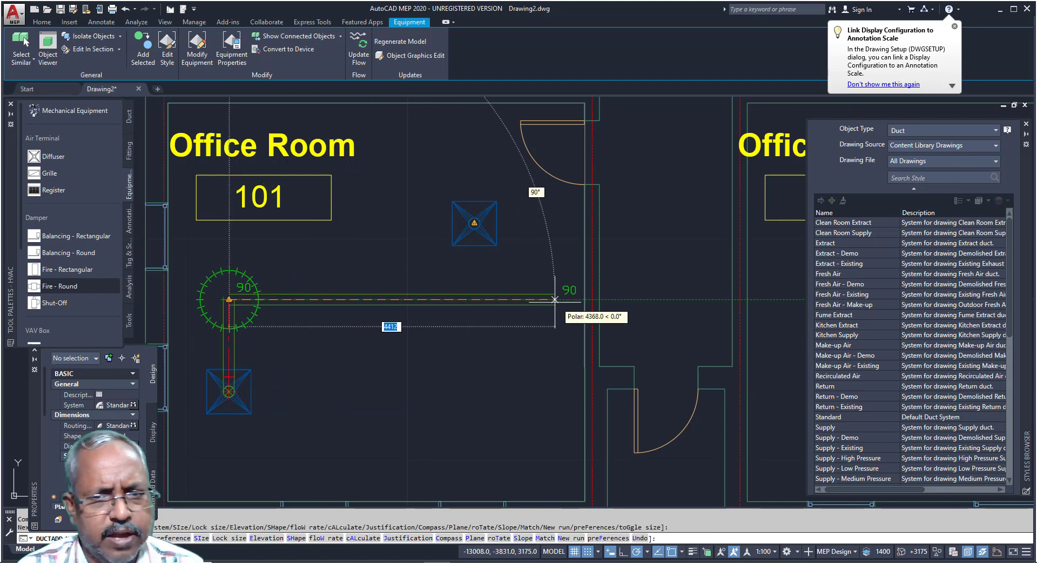
{"action": "left_click", "coordinate": [616, 299]}
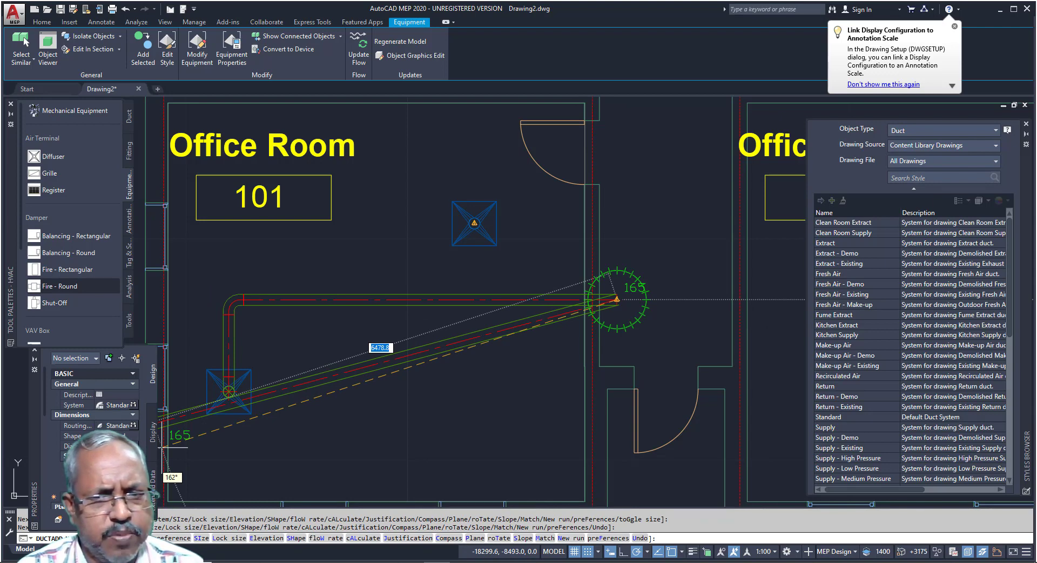
{"action": "key", "text": "Escape"}
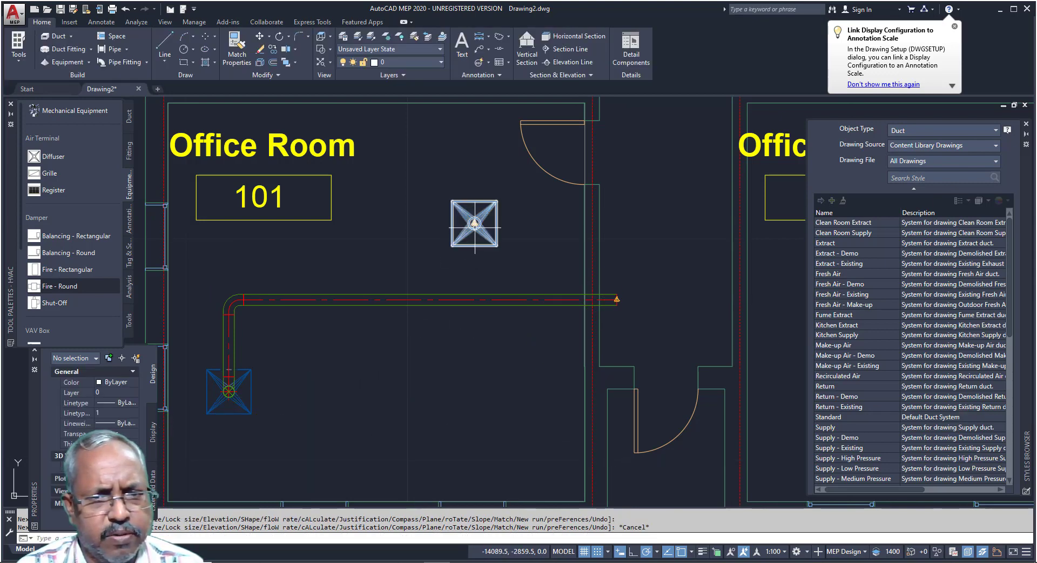
{"action": "left_click", "coordinate": [474, 225]}
Step: Draw a branch duct from the upper diffuser down to the main duct, then end the command
{"action": "left_click", "coordinate": [474, 222]}
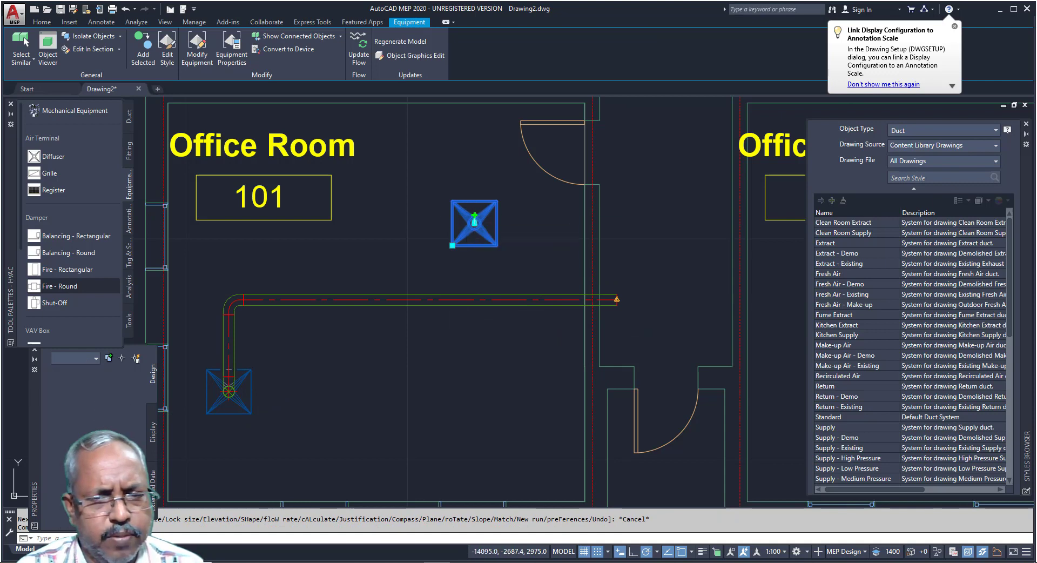
{"action": "left_click", "coordinate": [474, 298]}
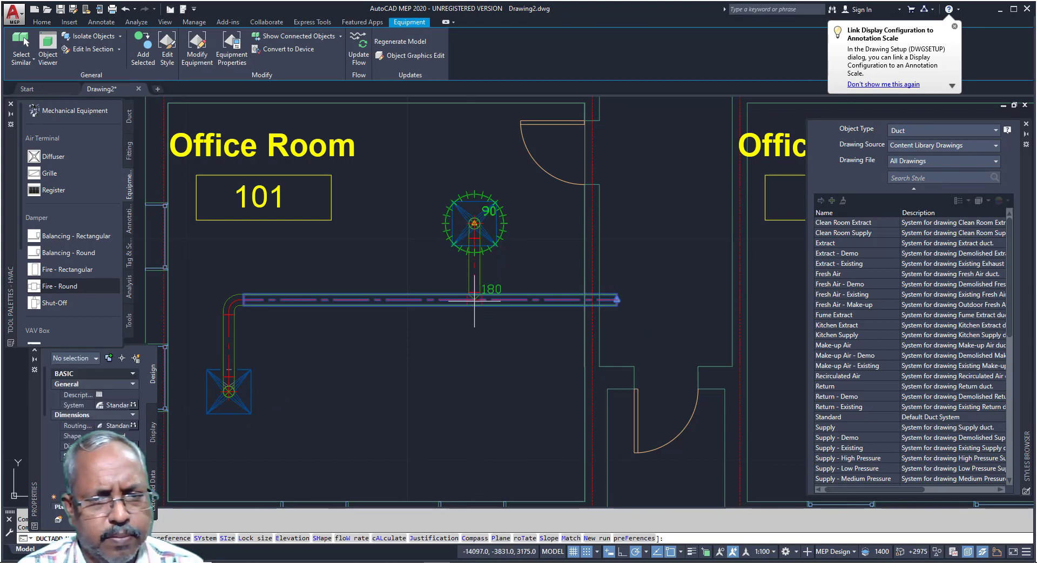
{"action": "scroll", "coordinate": [458, 304], "scroll_direction": "up", "scroll_amount": 3}
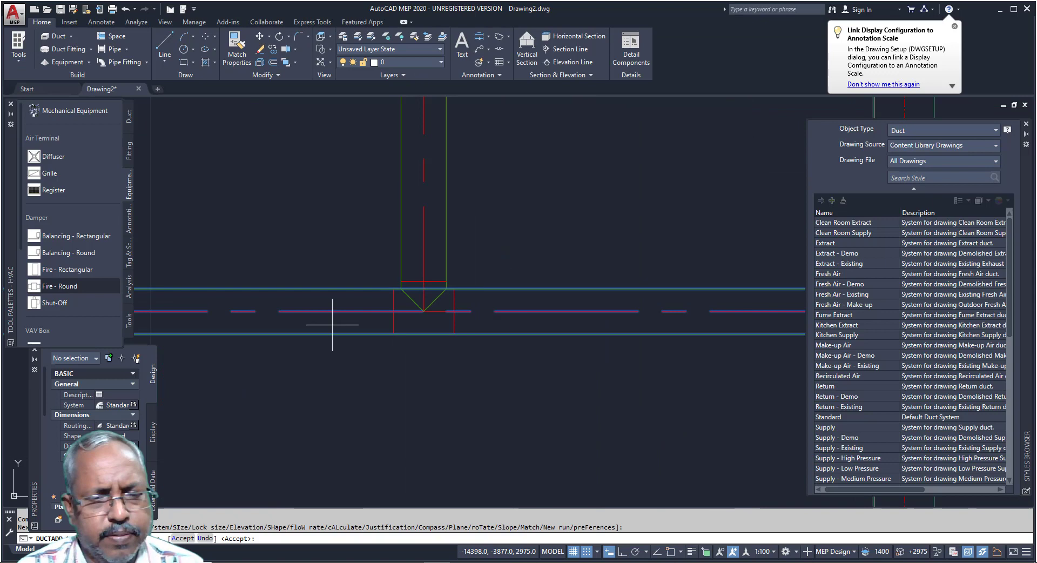
{"action": "scroll", "coordinate": [332, 324], "scroll_direction": "down", "scroll_amount": 3}
{"action": "scroll", "coordinate": [491, 315], "scroll_direction": "down", "scroll_amount": 2}
{"action": "scroll", "coordinate": [499, 313], "scroll_direction": "down", "scroll_amount": 2}
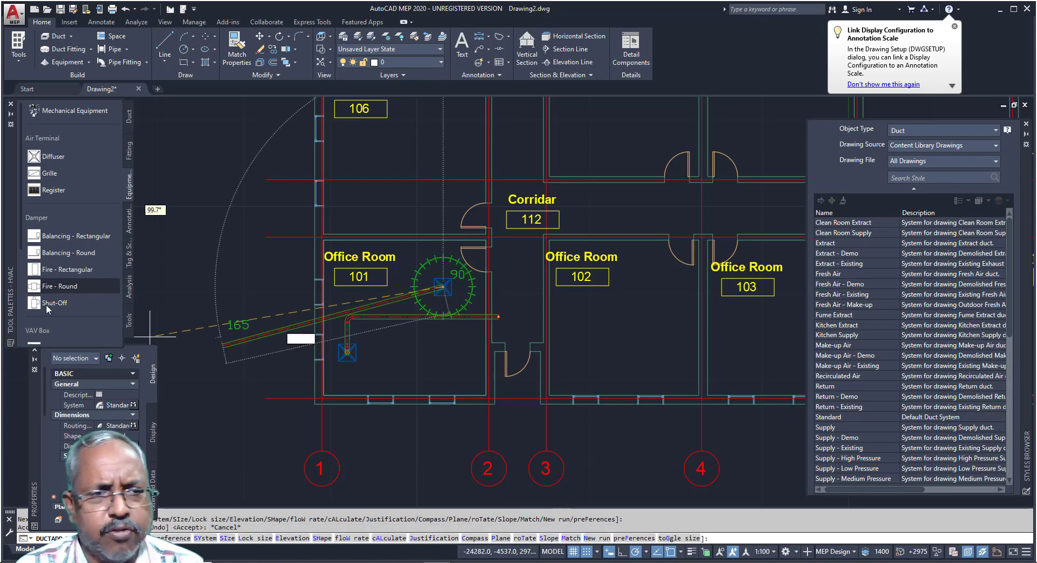
{"action": "key", "text": "Escape"}
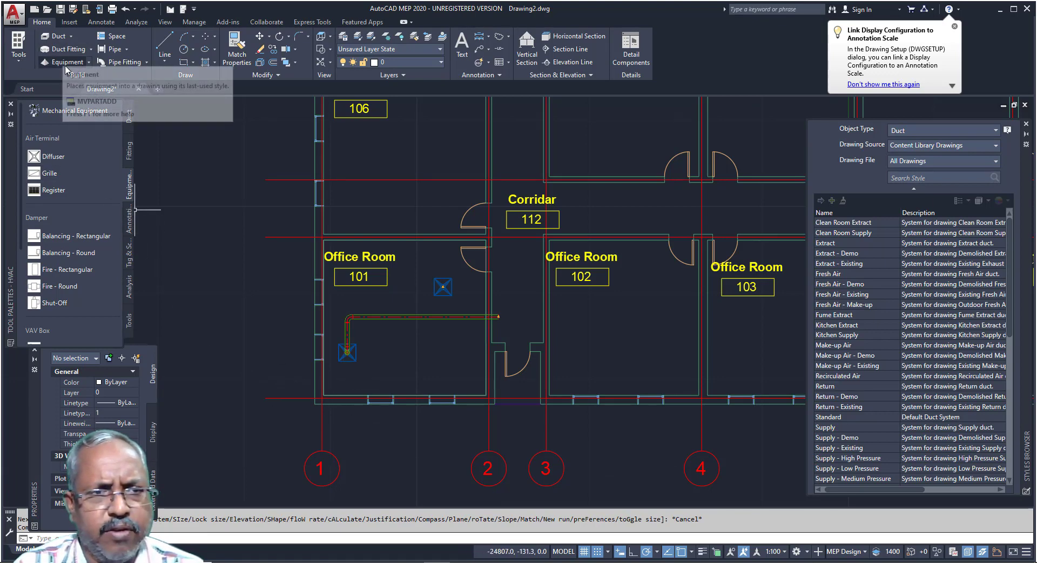
Step: Draw a short horizontal pipe run just north of Office Room 101
{"action": "left_click", "coordinate": [127, 50]}
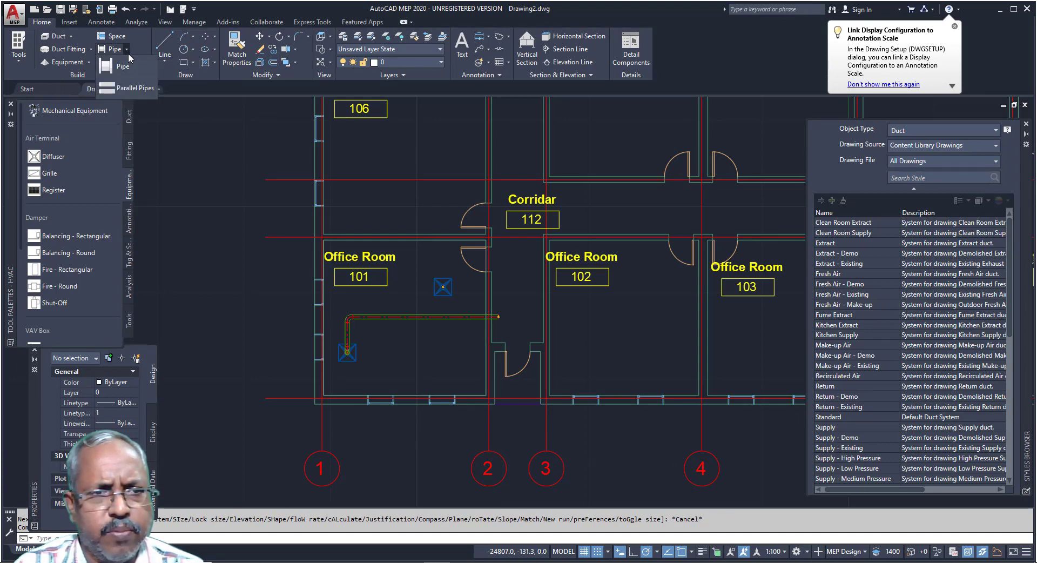
{"action": "left_click", "coordinate": [138, 88]}
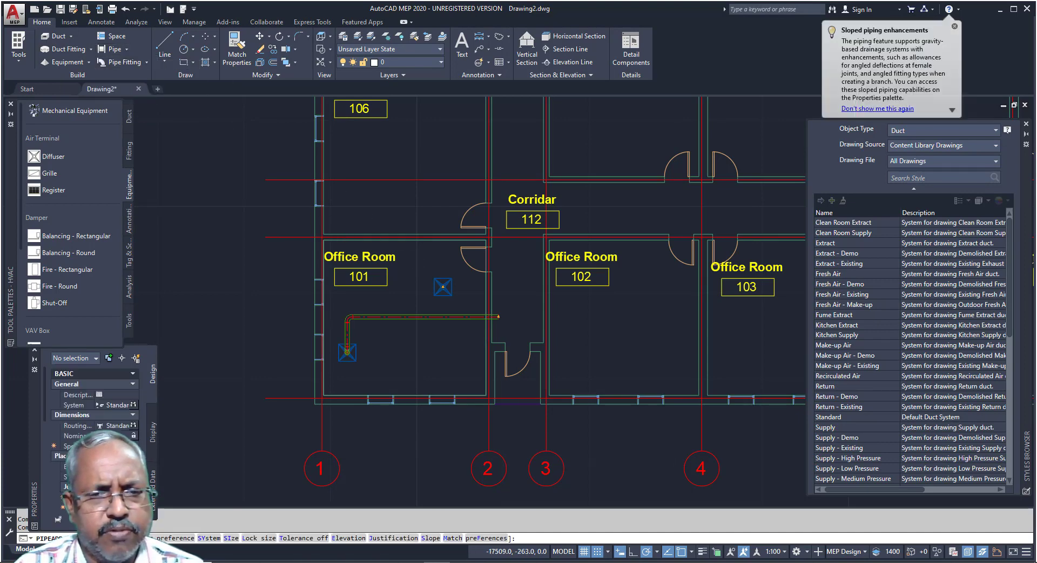
{"action": "left_click", "coordinate": [344, 213]}
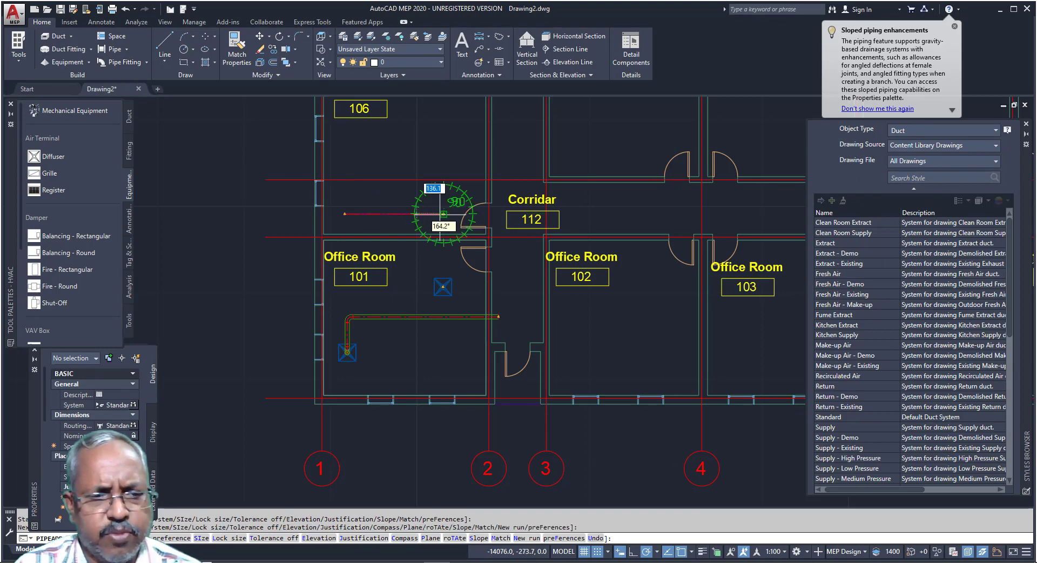
{"action": "left_click", "coordinate": [443, 214]}
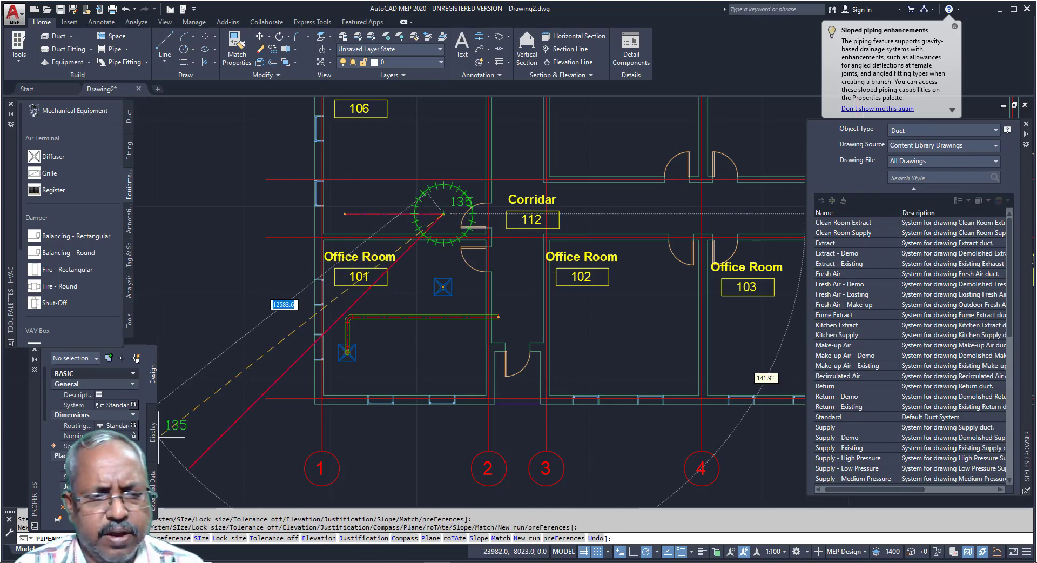
{"action": "scroll", "coordinate": [437, 235], "scroll_direction": "up", "scroll_amount": 4}
{"action": "key", "text": "Escape"}
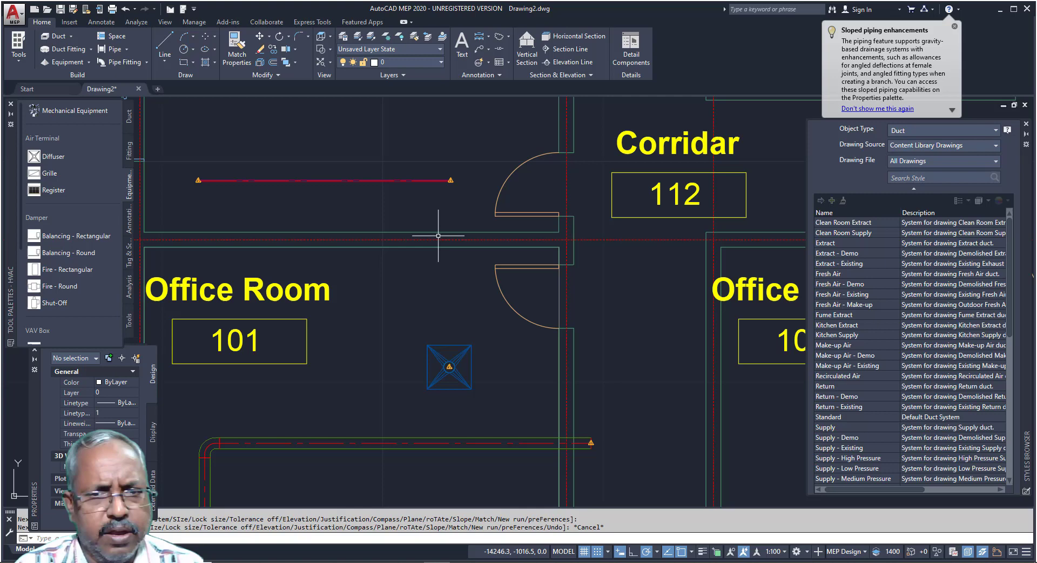
{"action": "mouse_move", "coordinate": [34, 421]}
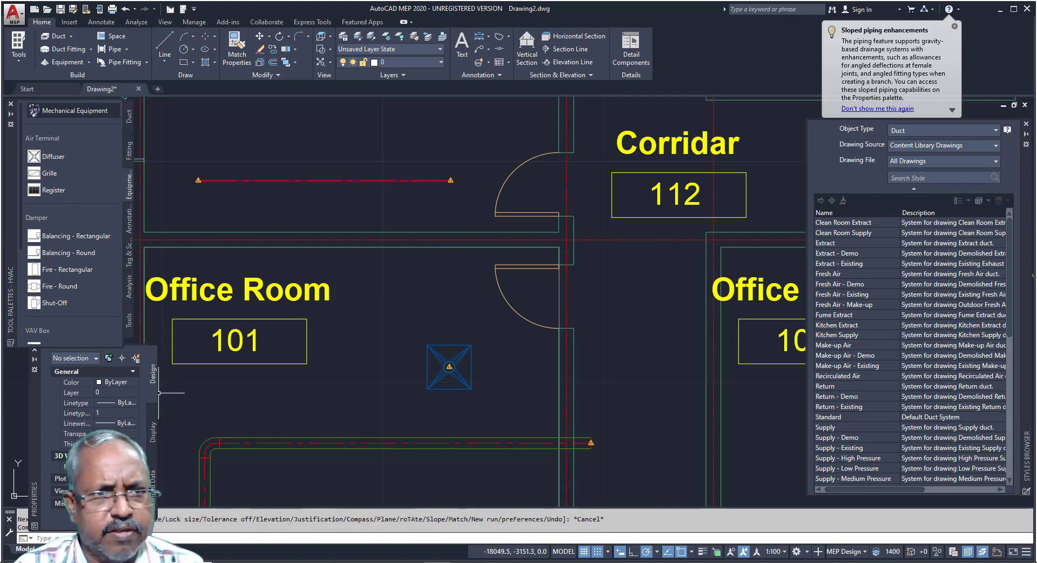
Step: Draw a second, longer horizontal pipe run further north and zoom to extents
{"action": "left_click", "coordinate": [111, 48]}
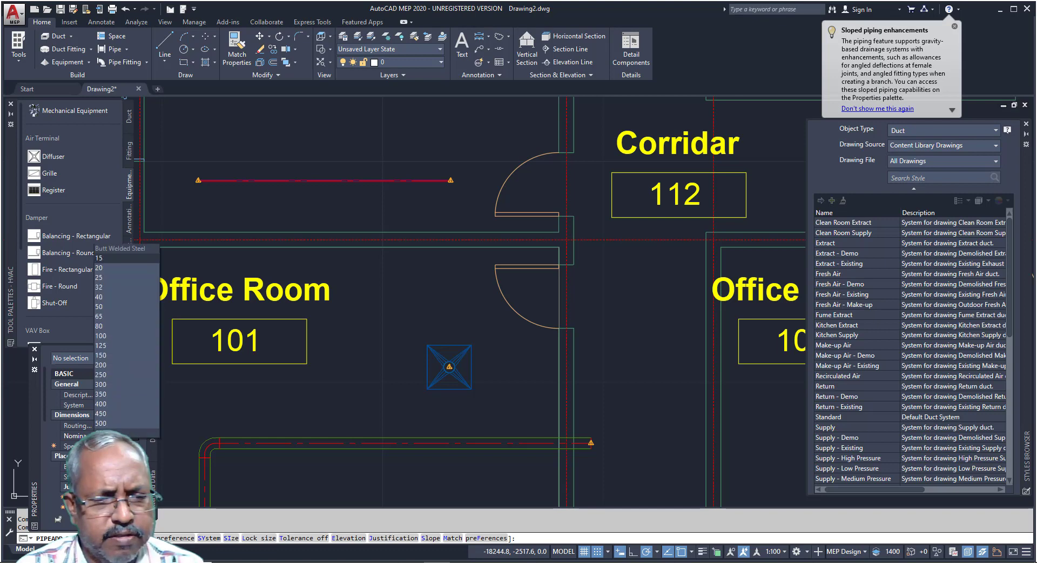
{"action": "left_click", "coordinate": [191, 134]}
{"action": "left_click", "coordinate": [392, 133]}
{"action": "key", "text": "Return"}
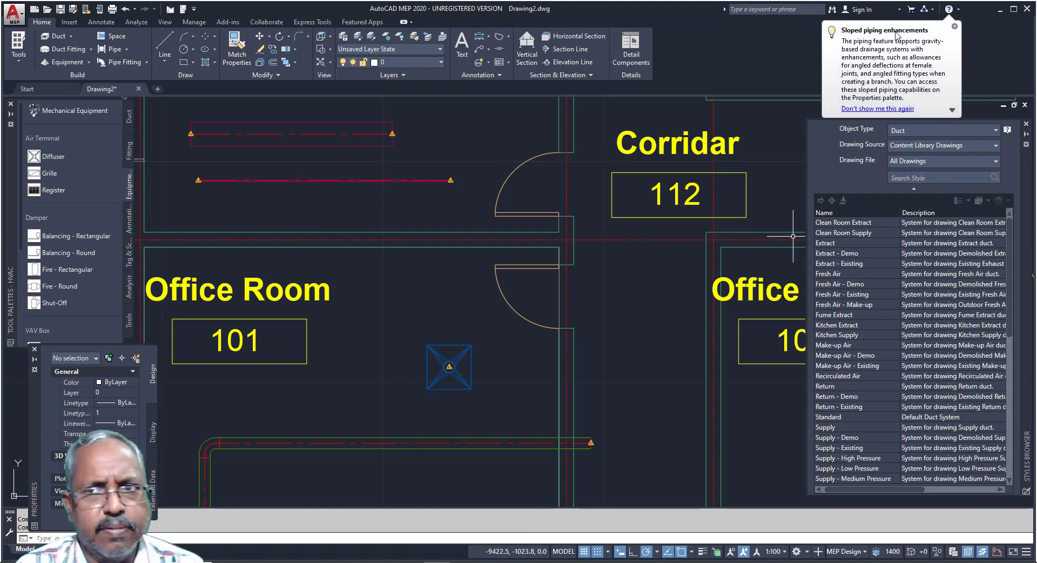
{"action": "middle_click", "coordinate": [617, 165]}
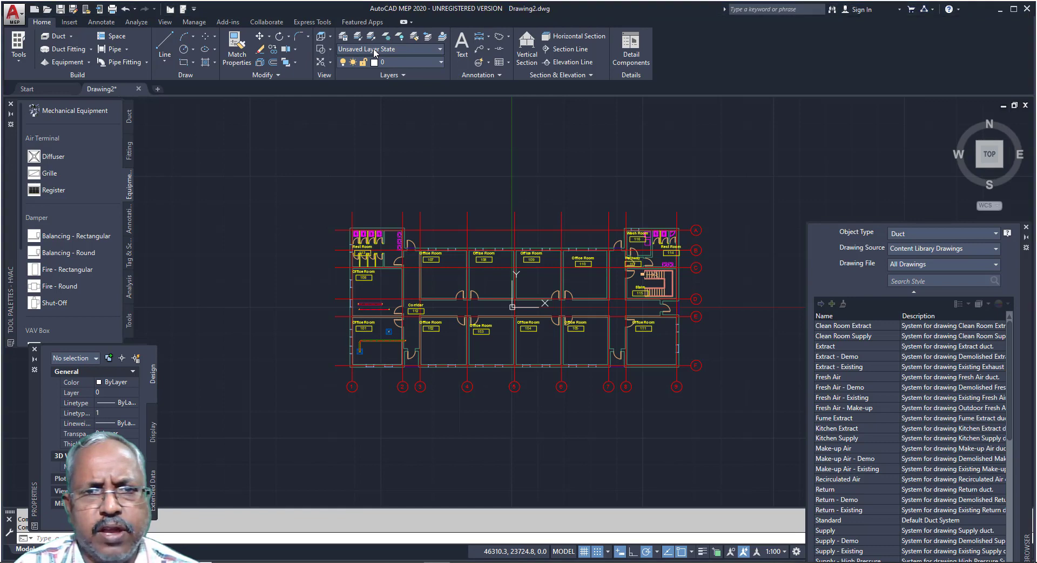
Step: Check the saved layer states list, then move from the Annotate to the Analyze tools
{"action": "left_click", "coordinate": [404, 52]}
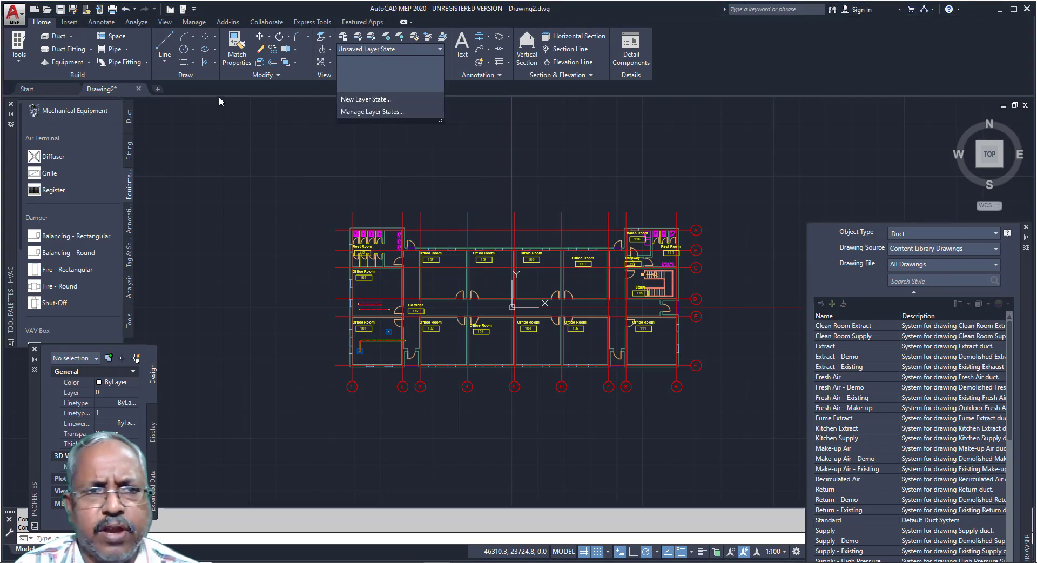
{"action": "left_click", "coordinate": [101, 22]}
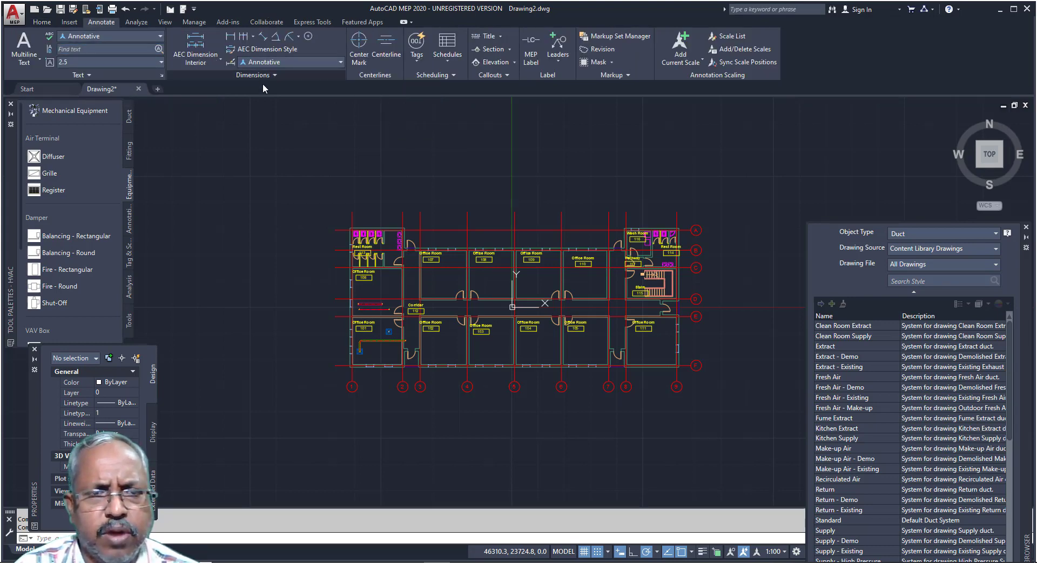
{"action": "left_click", "coordinate": [136, 22]}
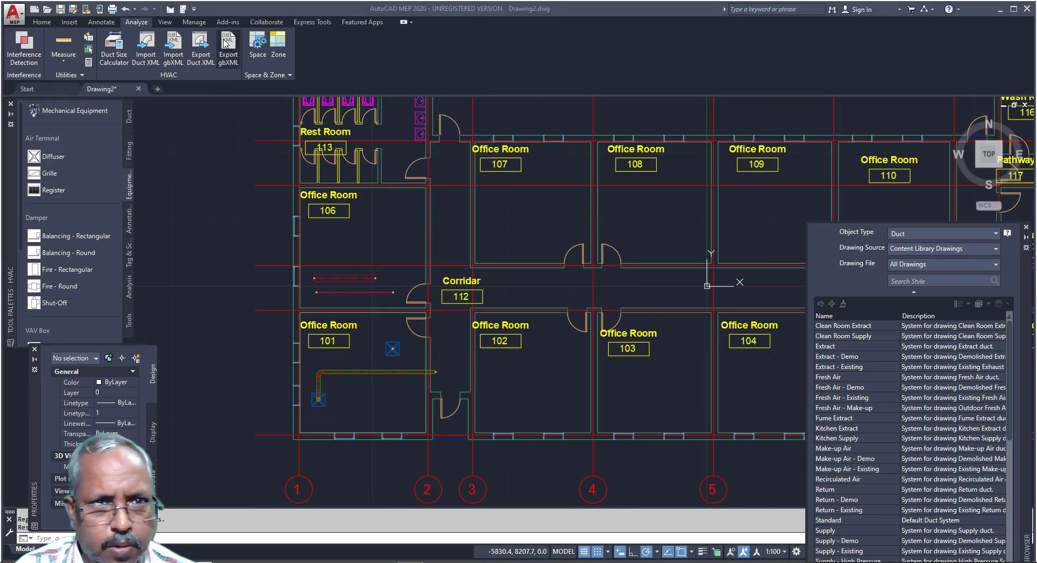
Step: Review the display configurations in the Manage tab's Display Manager, leaving MEP Design
{"action": "left_click", "coordinate": [196, 22]}
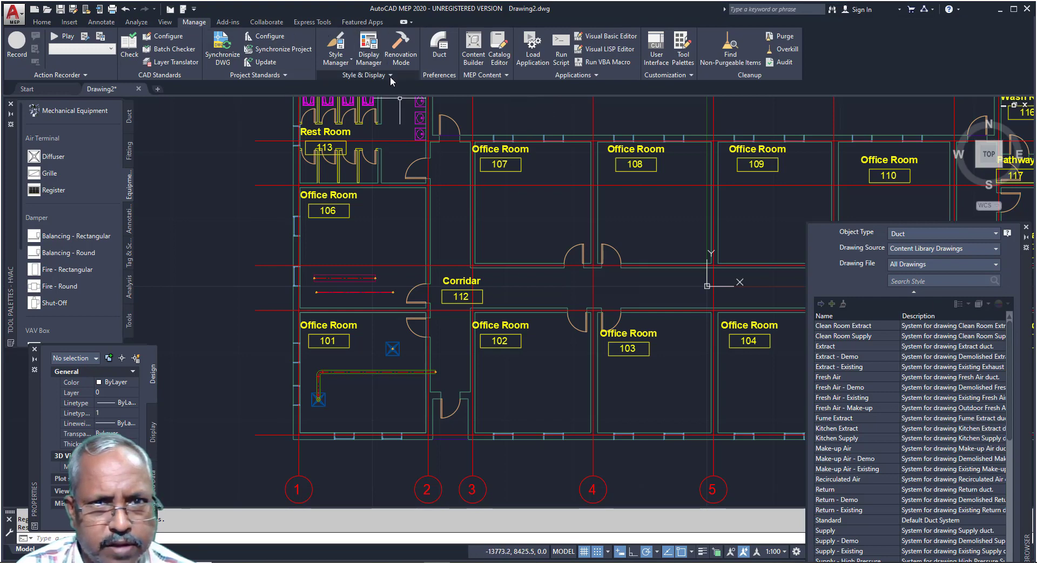
{"action": "left_click", "coordinate": [382, 62]}
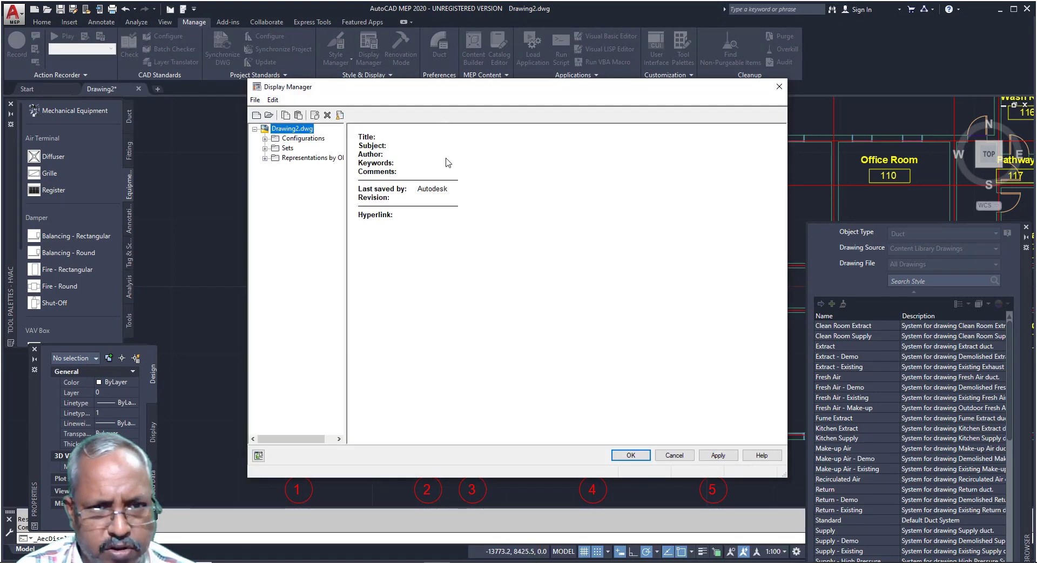
{"action": "left_click", "coordinate": [265, 139]}
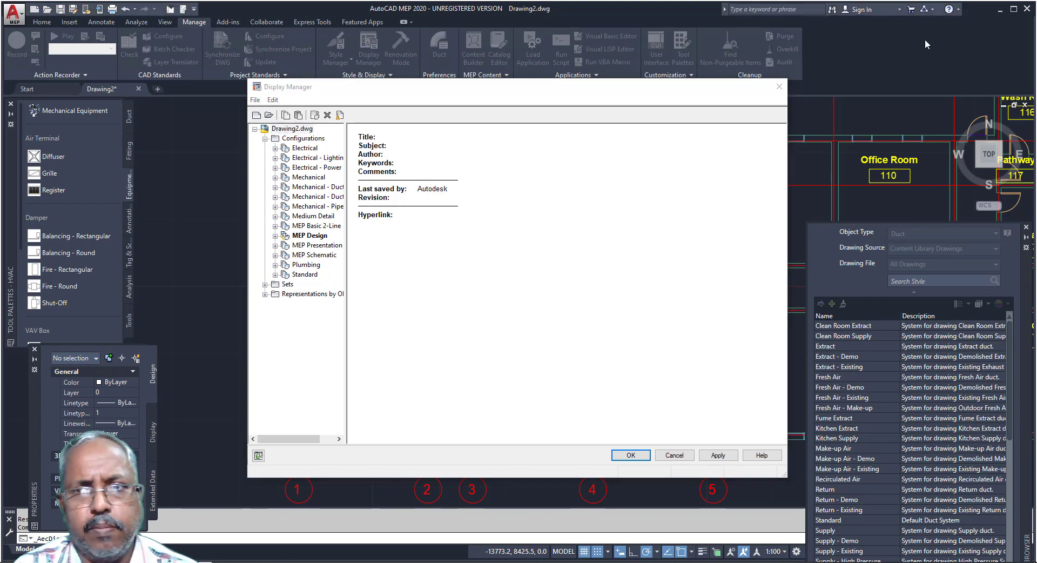
{"action": "left_click", "coordinate": [778, 88]}
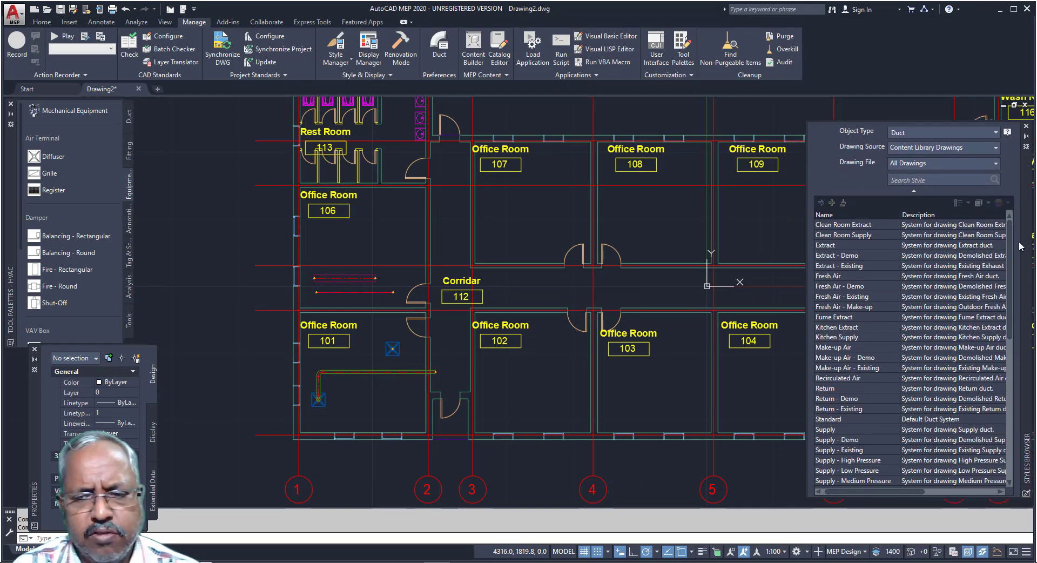
Step: Switch to the Electrical workspace with the Electrical - Lighting display configuration
{"action": "left_click", "coordinate": [807, 551]}
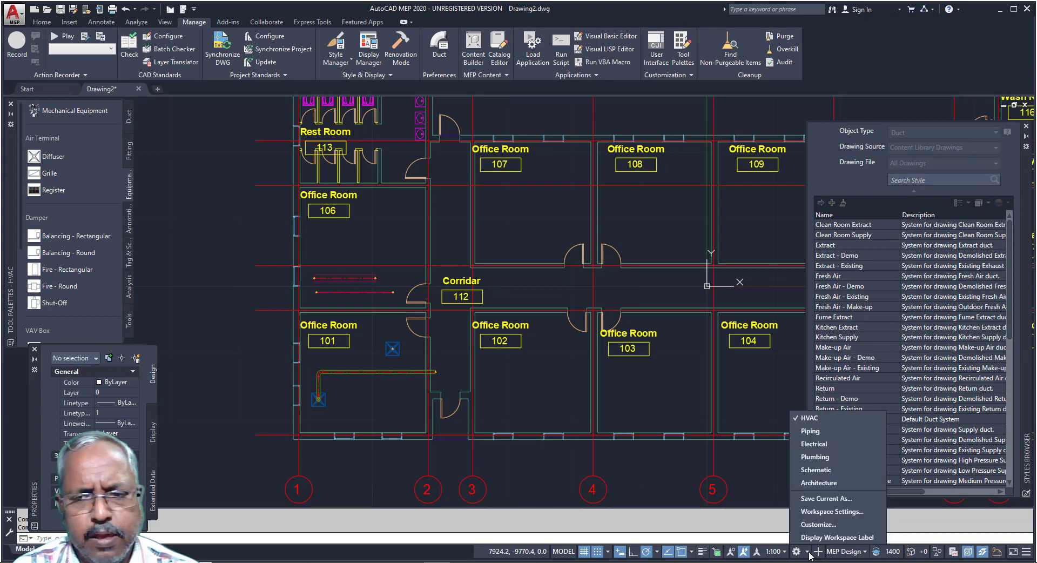
{"action": "left_click", "coordinate": [814, 447]}
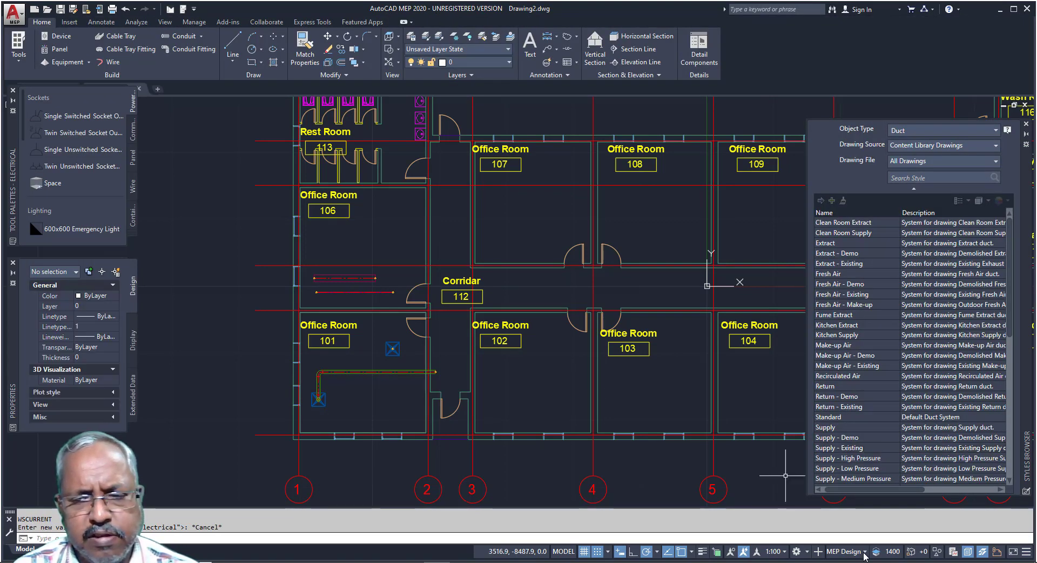
{"action": "left_click", "coordinate": [865, 553]}
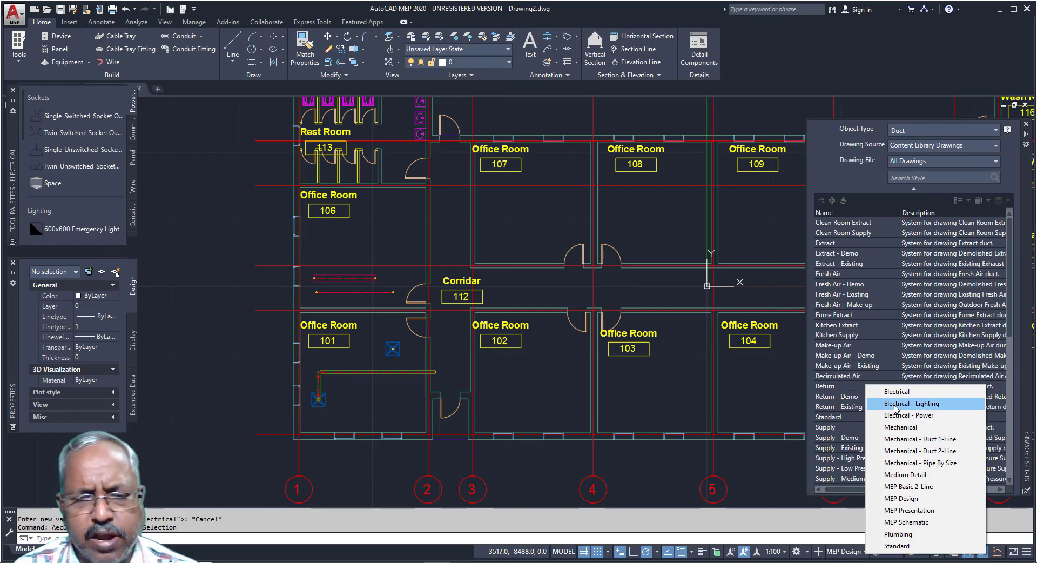
{"action": "left_click", "coordinate": [895, 405]}
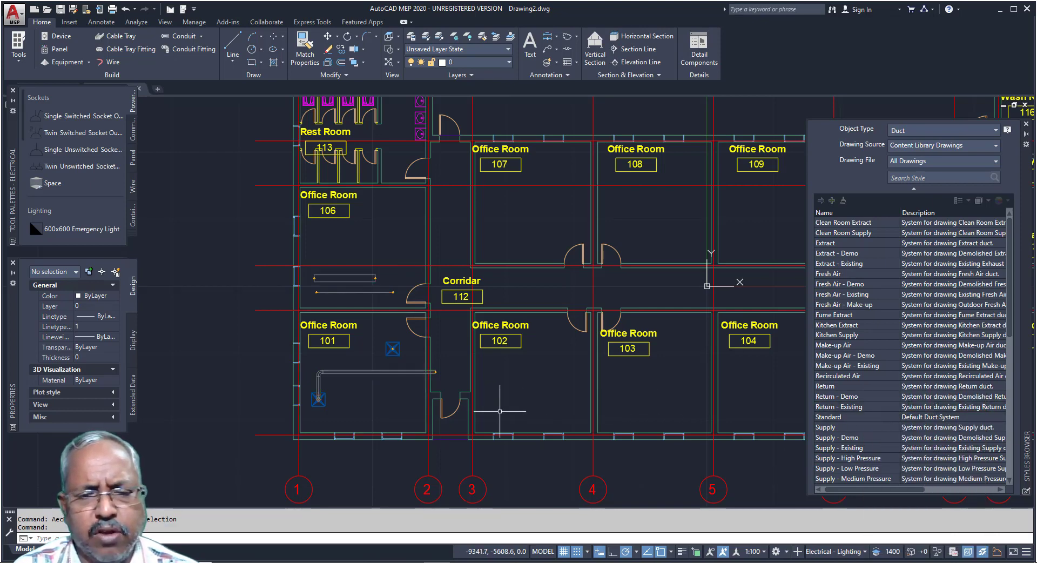
{"action": "scroll", "coordinate": [386, 378], "scroll_direction": "up", "scroll_amount": 2}
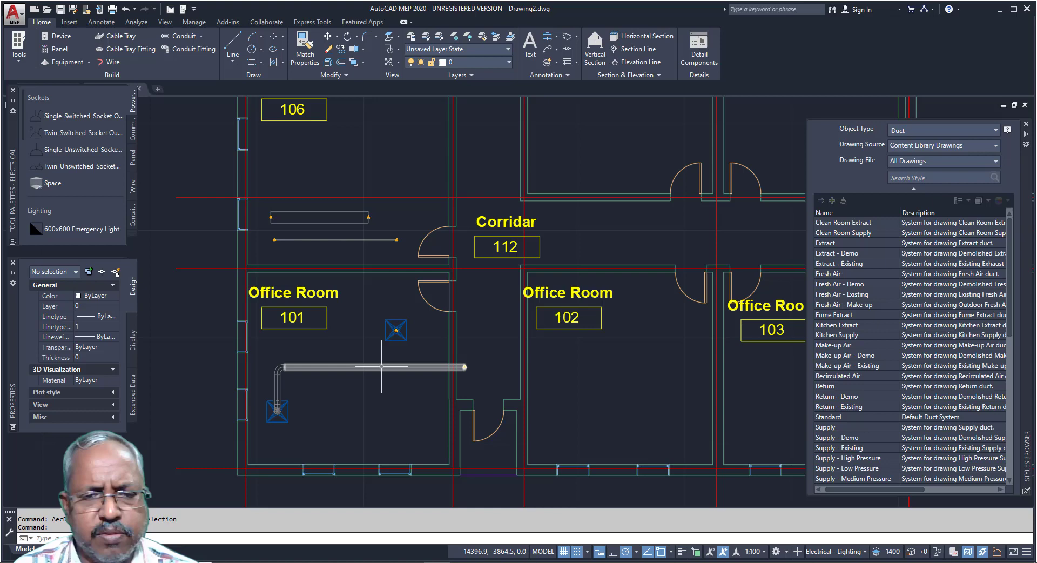
Step: Begin placing an Amplifier device with its insertion point above Corridar 112's north wall
{"action": "scroll", "coordinate": [372, 389], "scroll_direction": "down", "scroll_amount": 2}
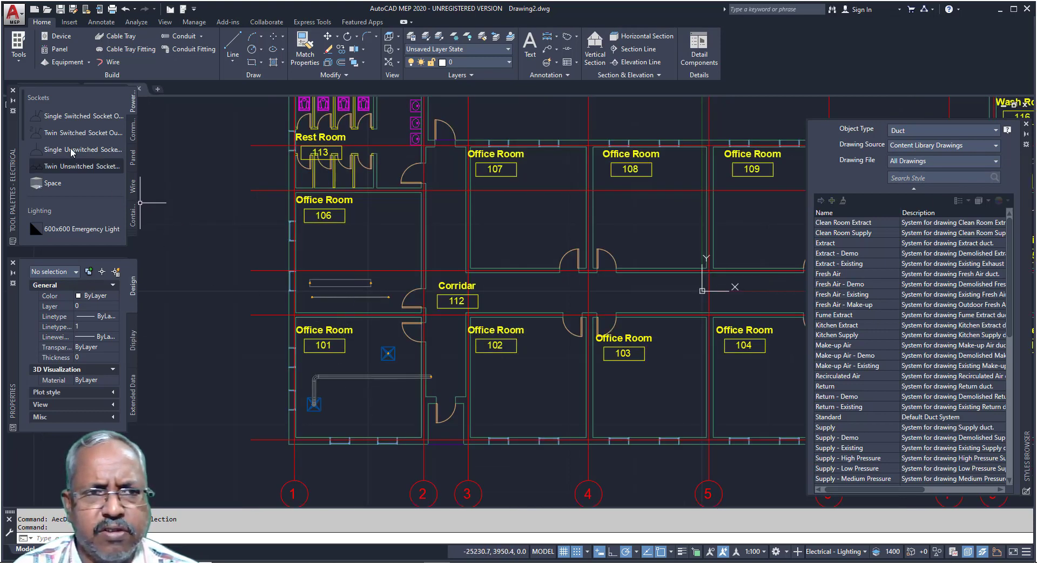
{"action": "left_click", "coordinate": [57, 36]}
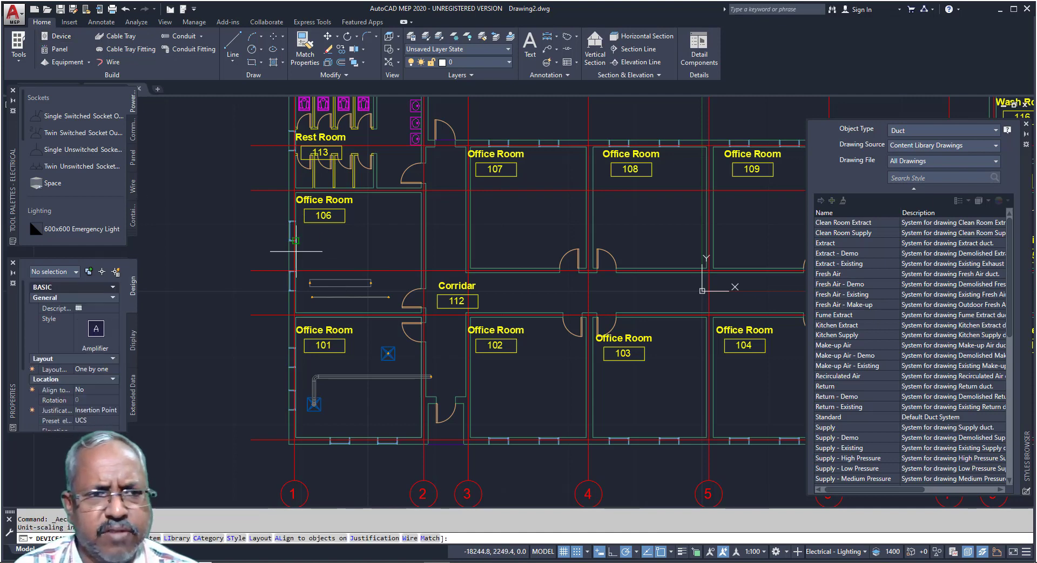
{"action": "scroll", "coordinate": [489, 266], "scroll_direction": "up", "scroll_amount": 2}
{"action": "scroll", "coordinate": [489, 266], "scroll_direction": "up", "scroll_amount": 2}
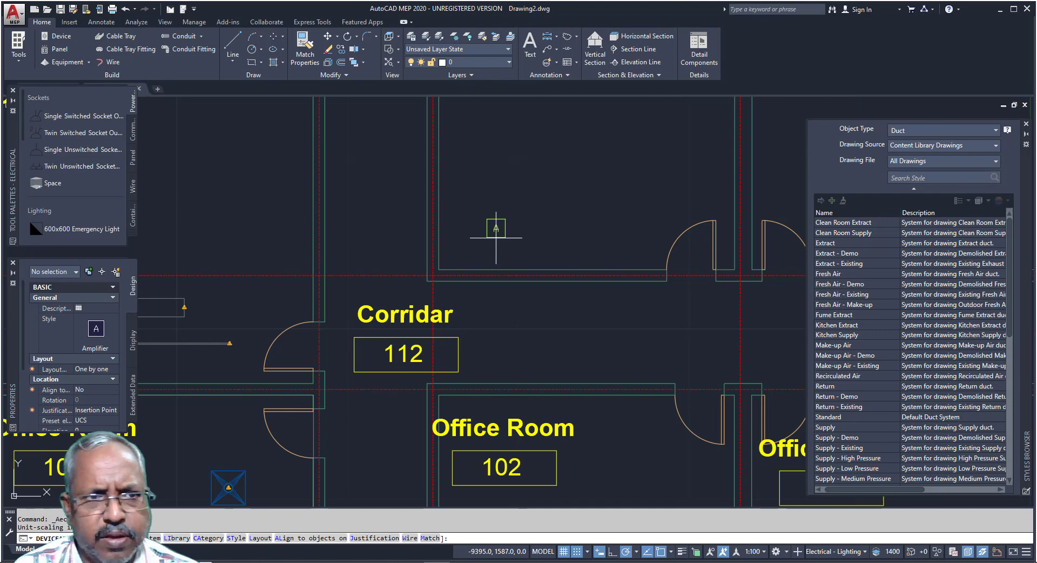
{"action": "left_click", "coordinate": [496, 238]}
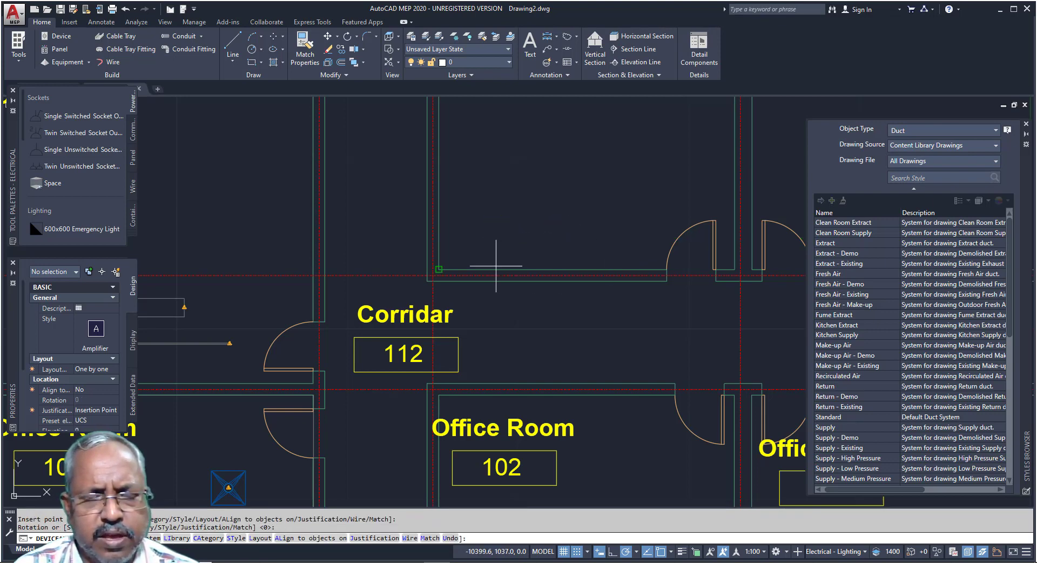
Step: Place a recessed panel on Corridar 112's north wall, rotated 180 degrees
{"action": "left_click", "coordinate": [64, 51]}
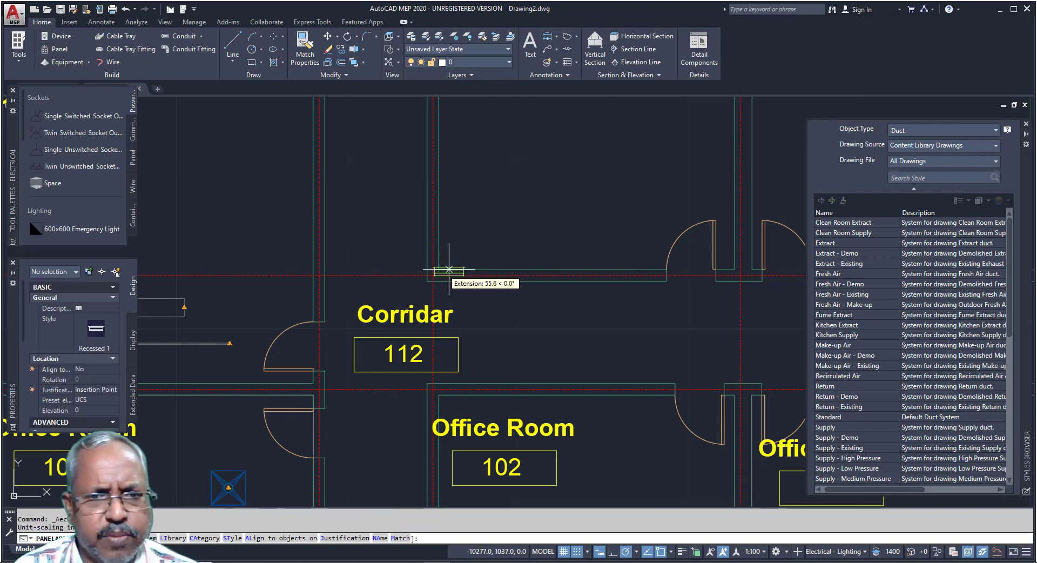
{"action": "left_click", "coordinate": [464, 266]}
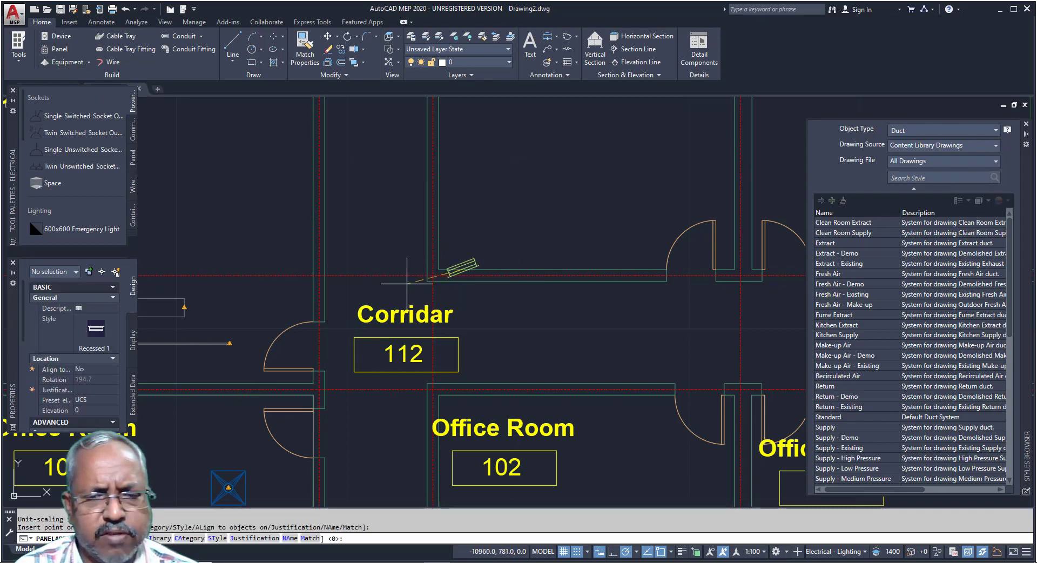
{"action": "left_click", "coordinate": [403, 267]}
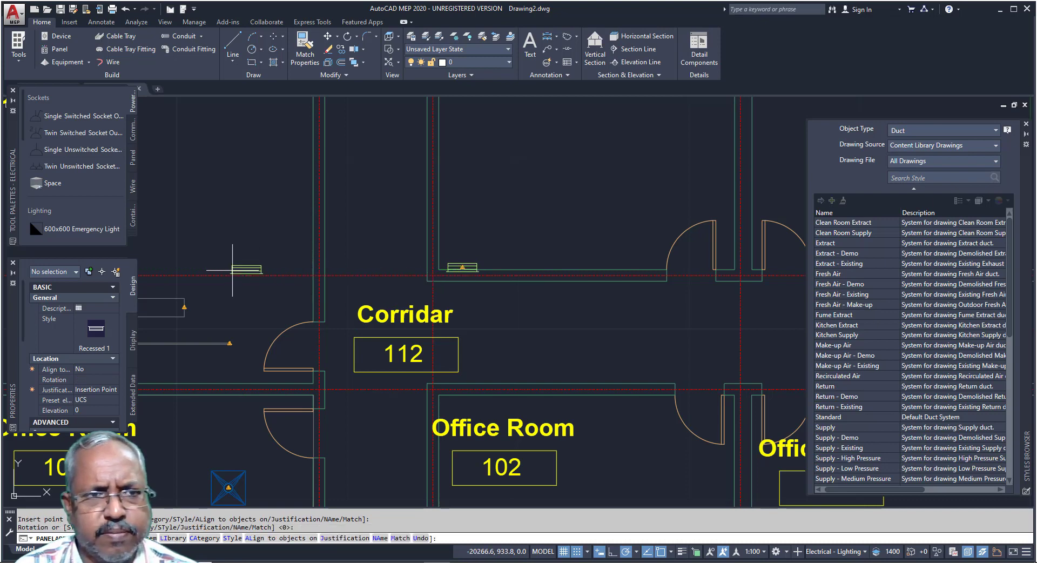
Step: Set up a cable tray run at 2750 elevation, using routing with 45-degree elbows
{"action": "left_click", "coordinate": [115, 39]}
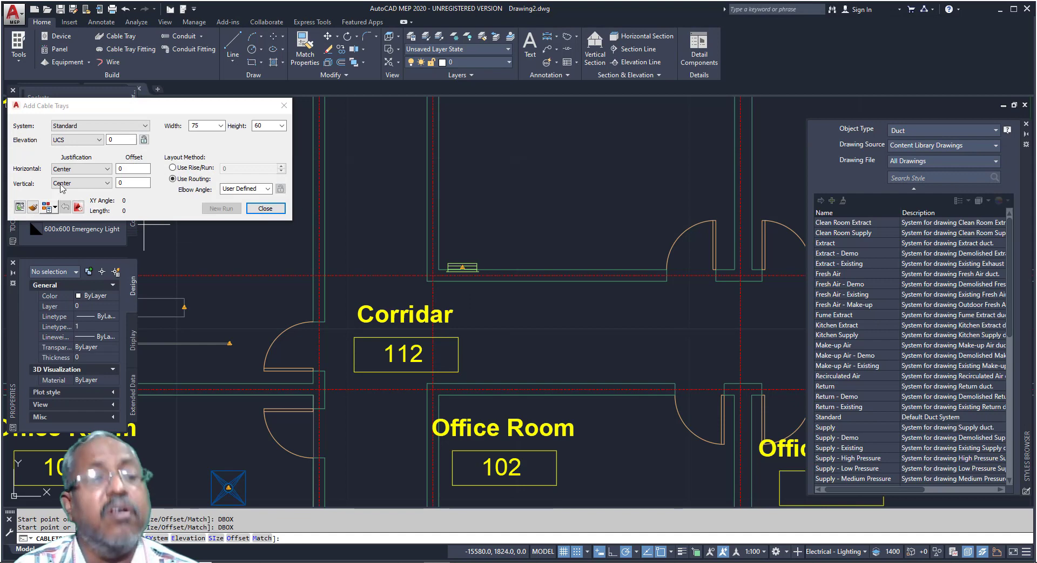
{"action": "left_click_drag", "start_coordinate": [117, 141], "coordinate": [109, 142]}
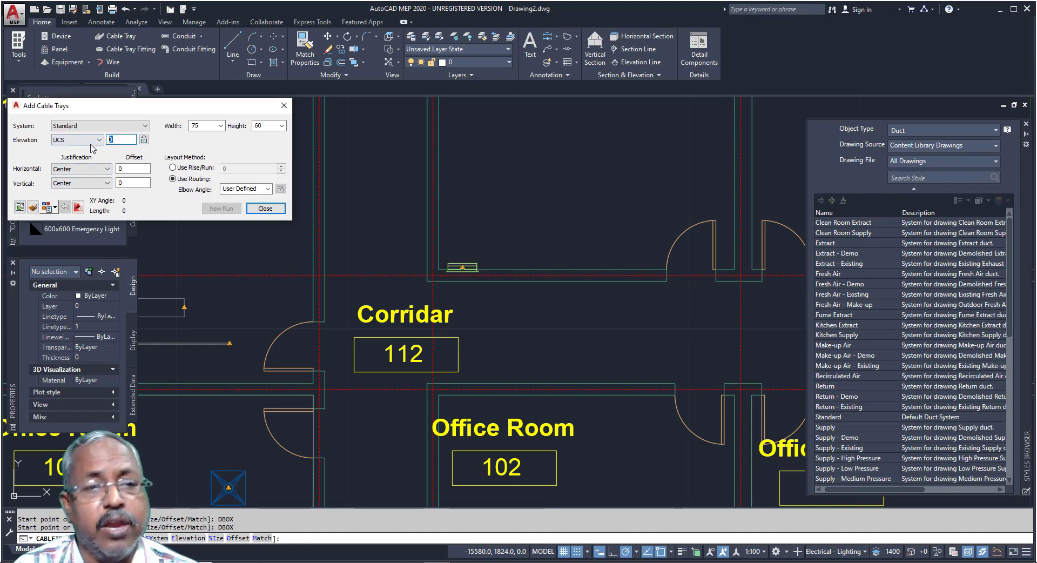
{"action": "type", "text": "275"}
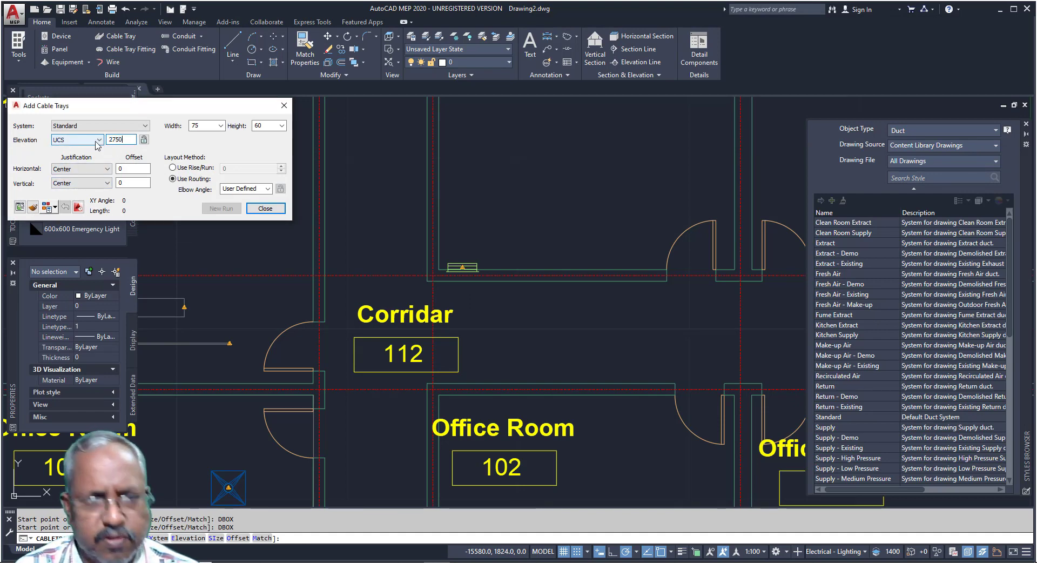
{"action": "key", "text": "Return"}
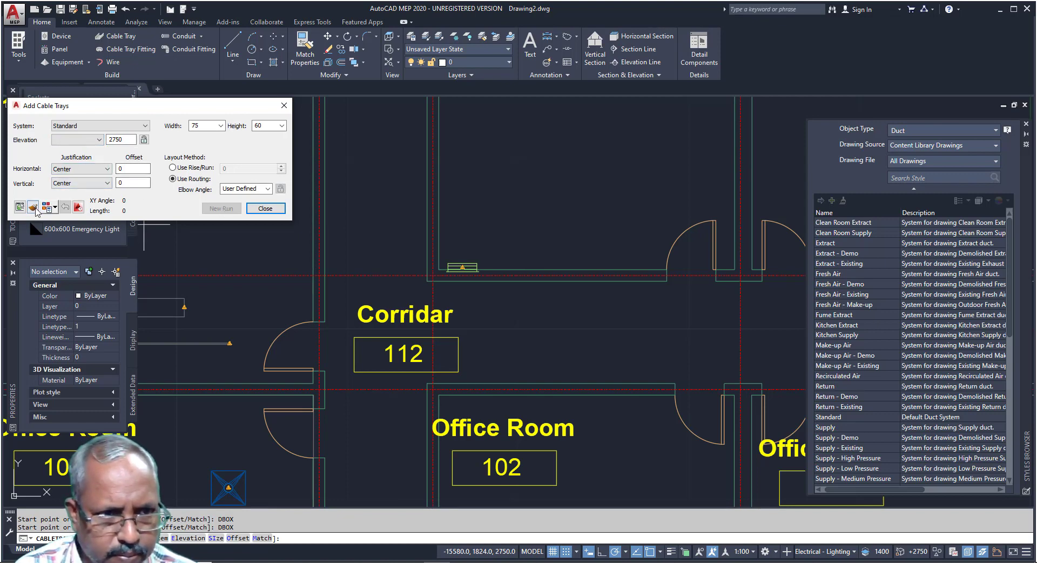
{"action": "left_click", "coordinate": [96, 170]}
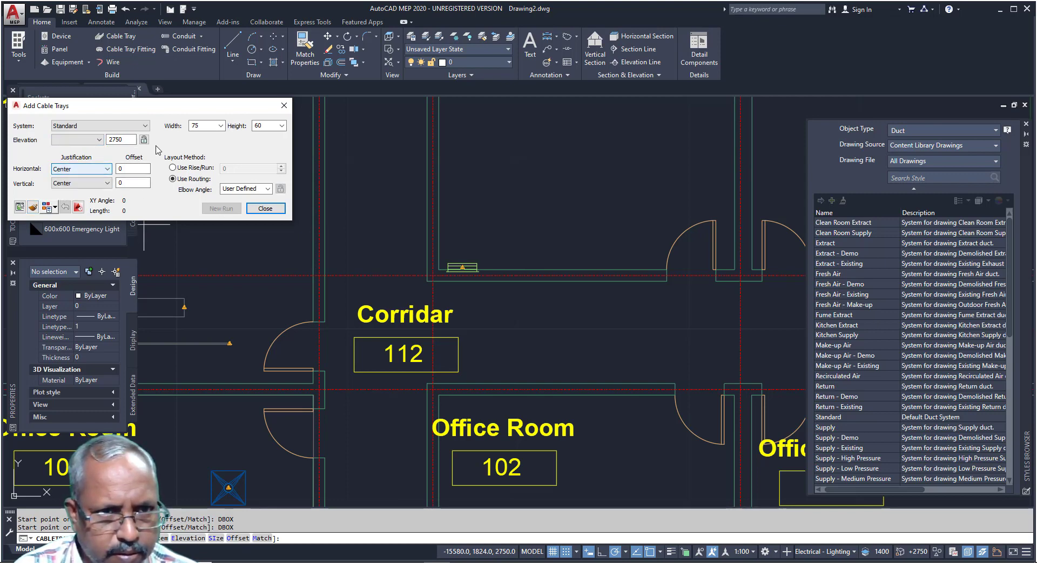
{"action": "left_click", "coordinate": [199, 168]}
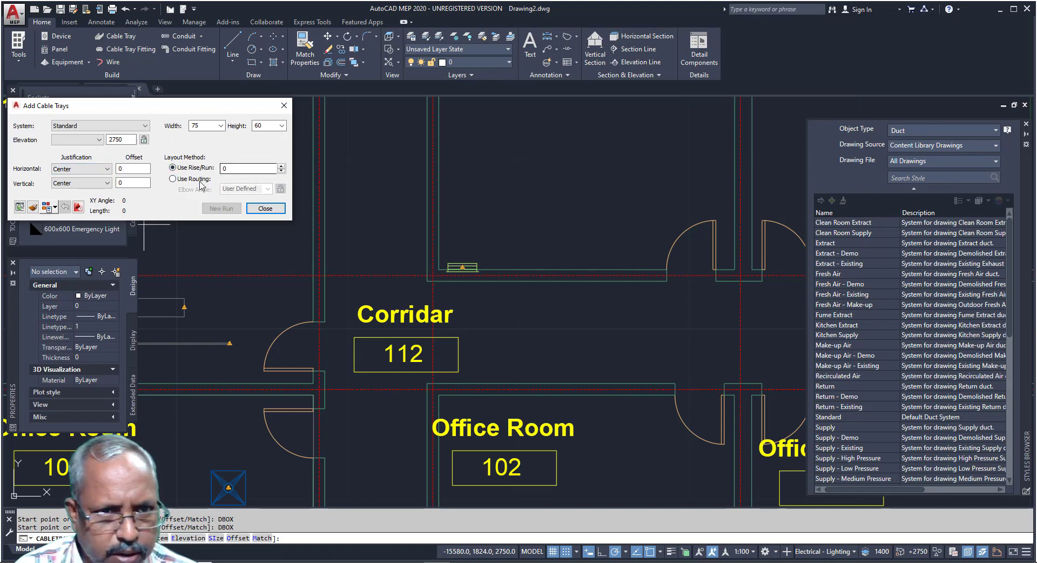
{"action": "left_click", "coordinate": [198, 180]}
{"action": "left_click", "coordinate": [243, 188]}
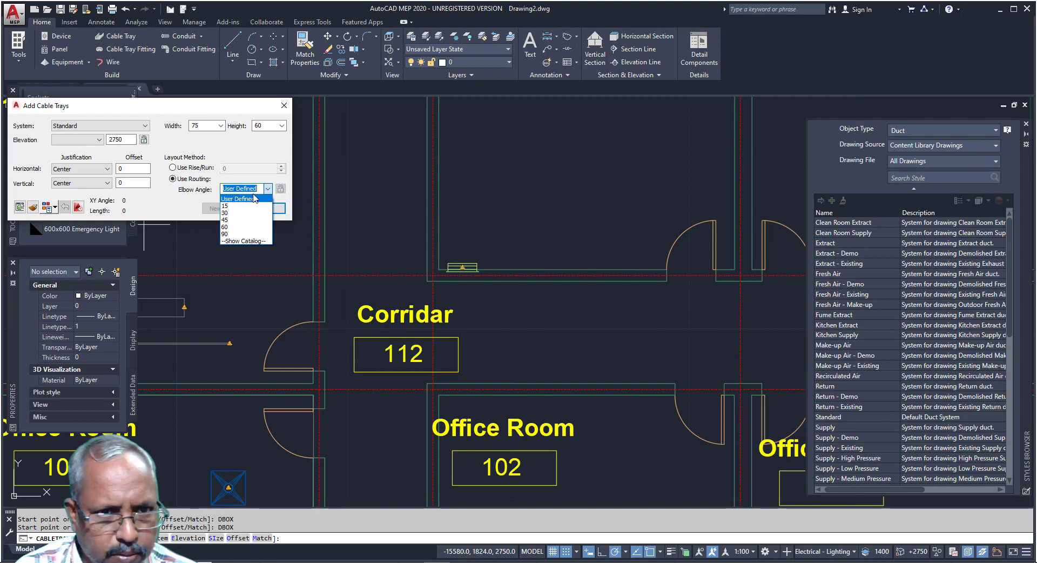
{"action": "left_click", "coordinate": [229, 219]}
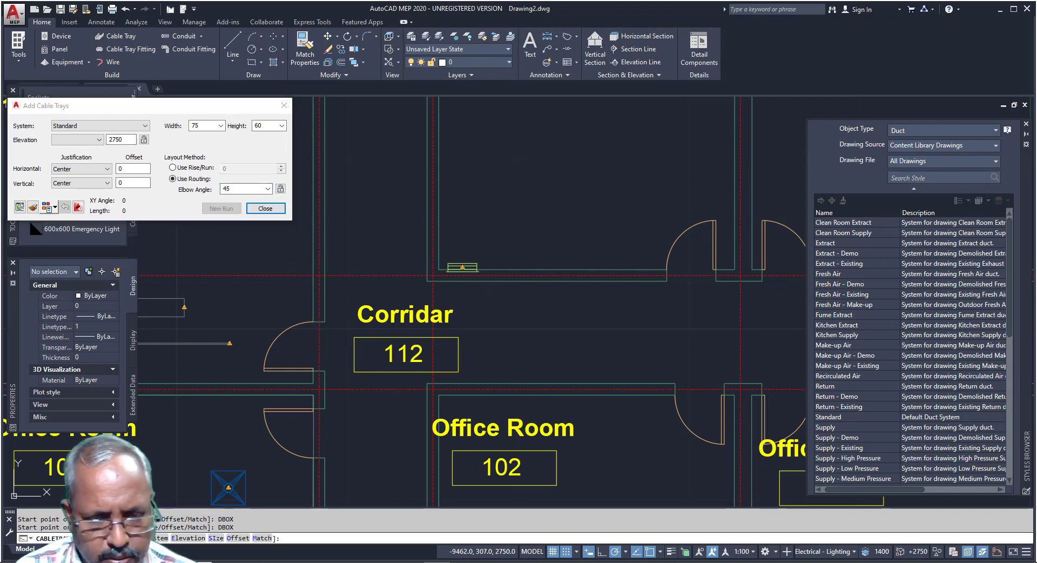
Step: Draw the tray east along Corridar 112, then elbow it down toward room 102's wall
{"action": "left_click", "coordinate": [492, 311]}
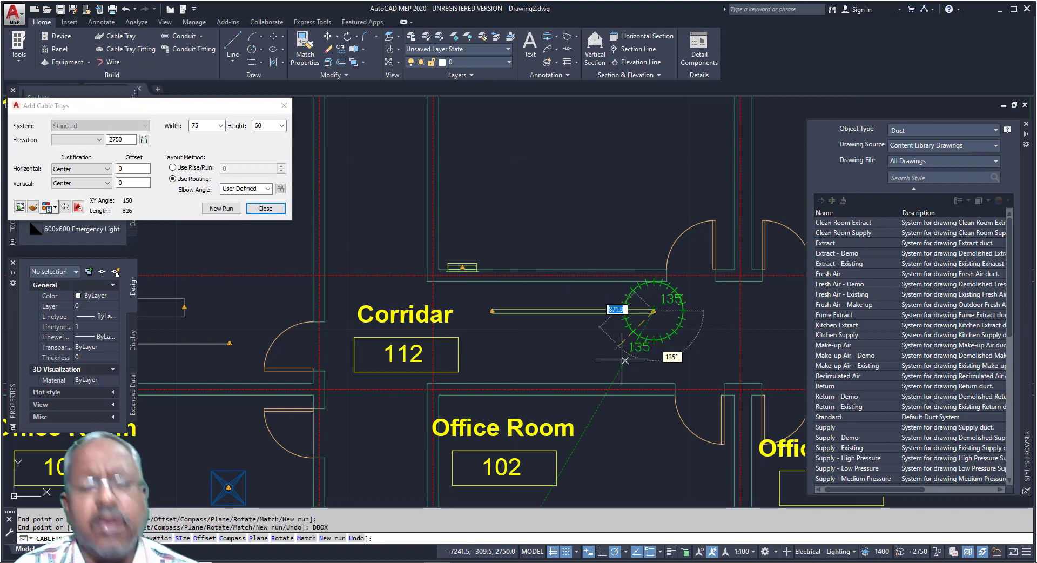
{"action": "left_click", "coordinate": [654, 310]}
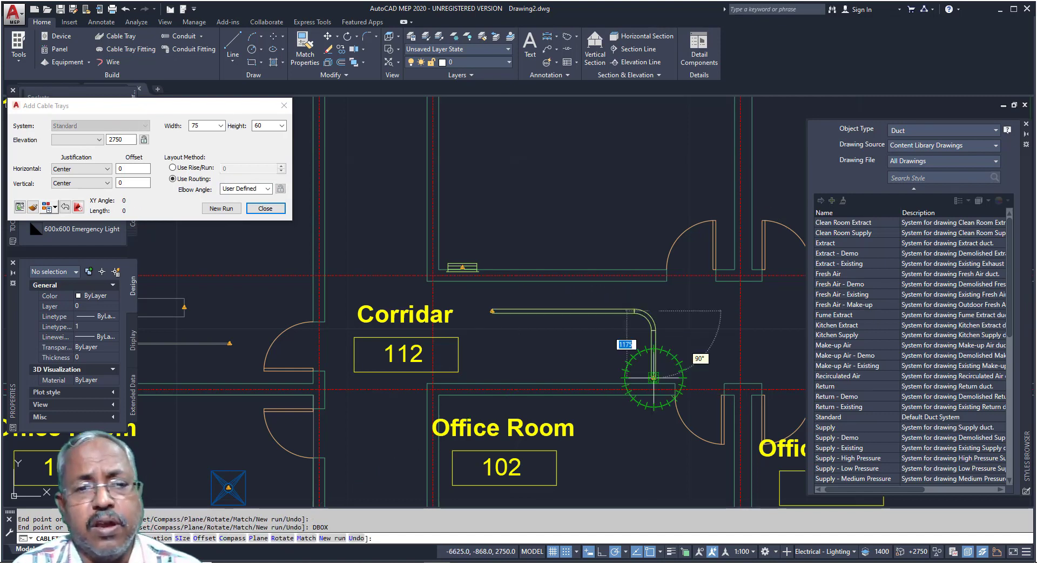
{"action": "left_click", "coordinate": [653, 377]}
{"action": "key", "text": "Escape"}
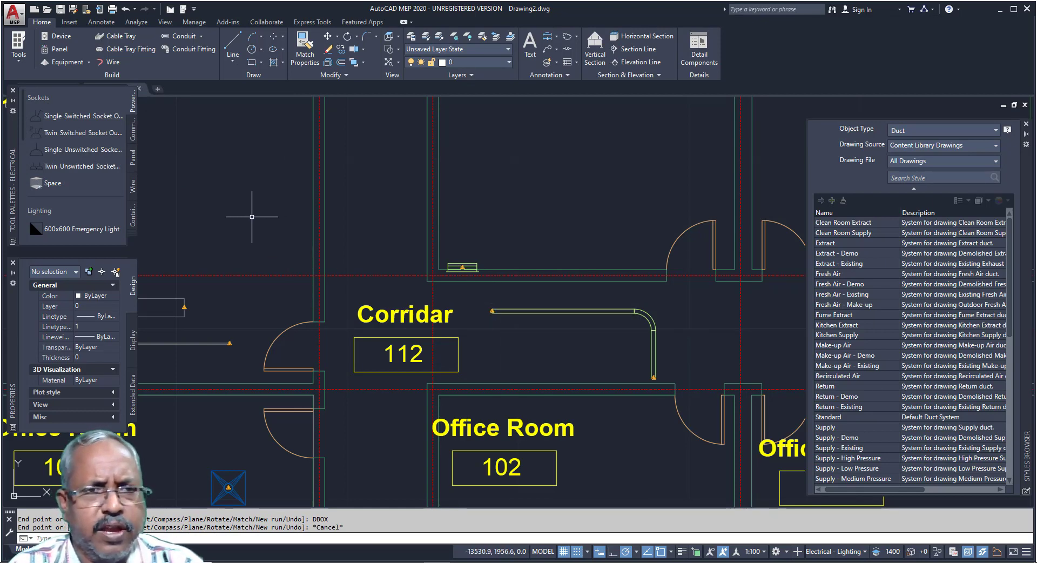
Step: Draw a short straight conduit just above the cable tray along Corridar 112's north wall
{"action": "left_click", "coordinate": [180, 37]}
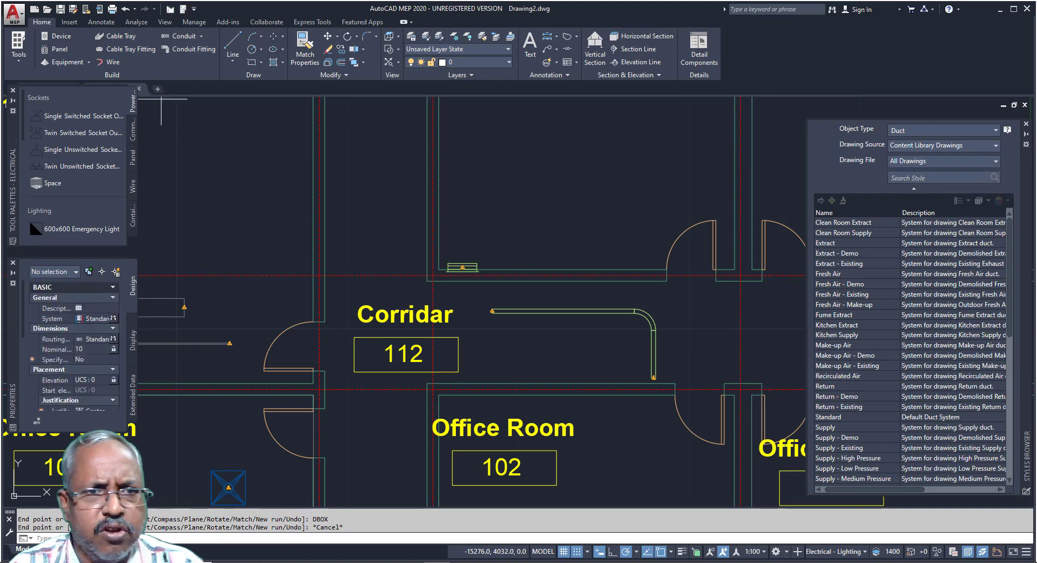
{"action": "left_click", "coordinate": [369, 253]}
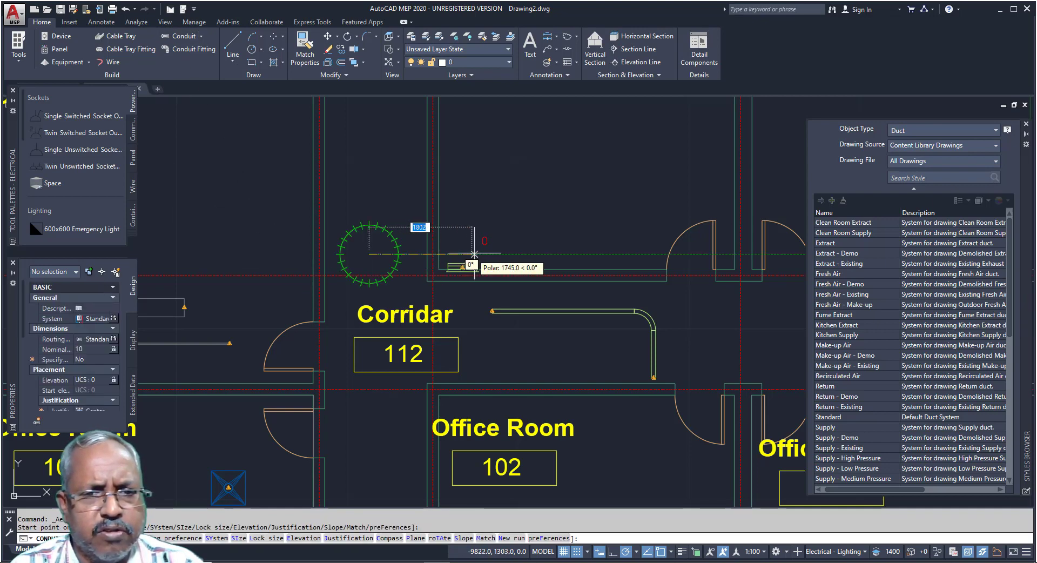
{"action": "left_click", "coordinate": [479, 254]}
{"action": "key", "text": "Escape"}
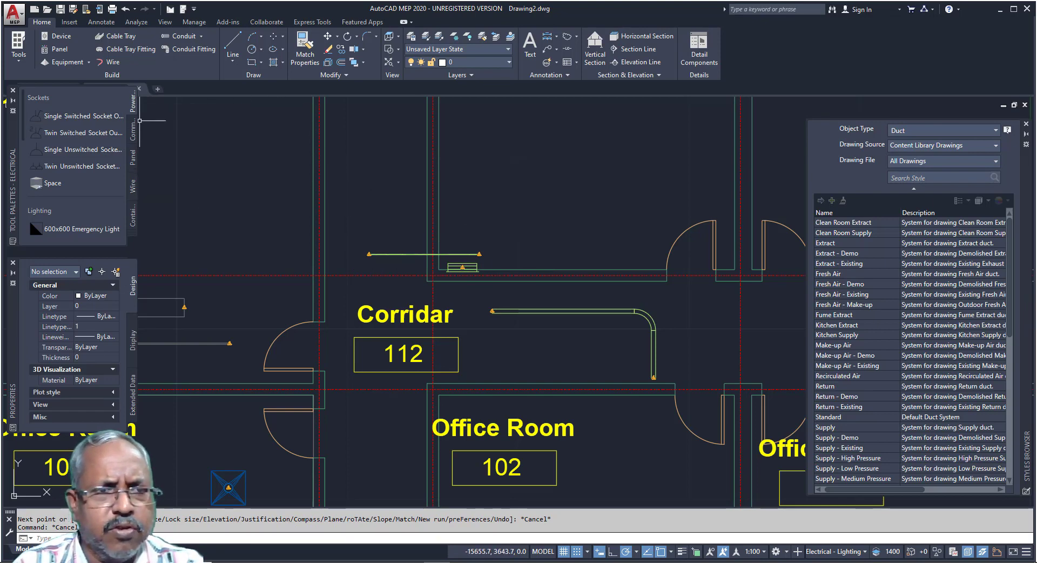
{"action": "left_click", "coordinate": [109, 25]}
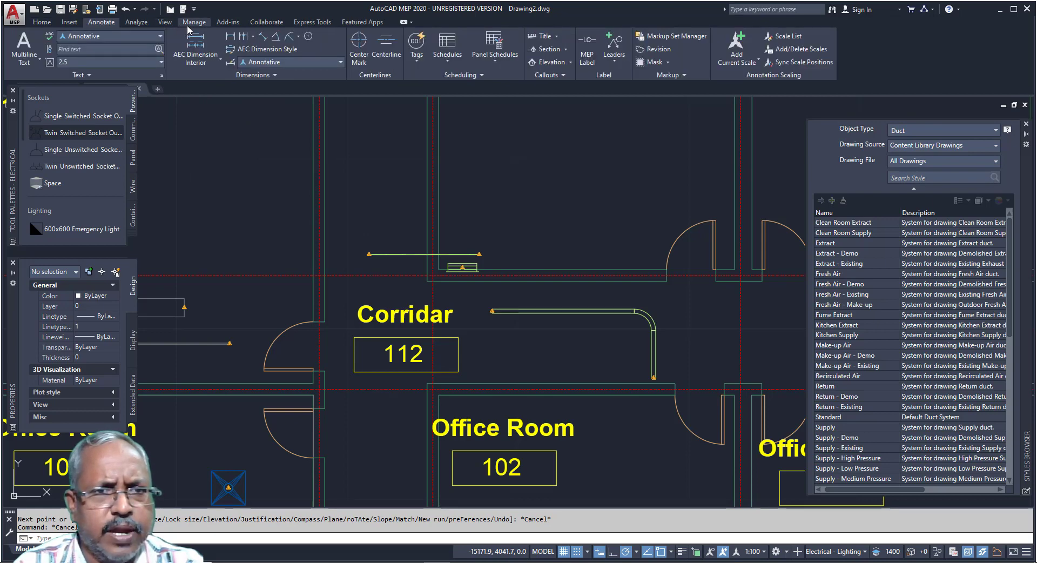
{"action": "left_click", "coordinate": [41, 22]}
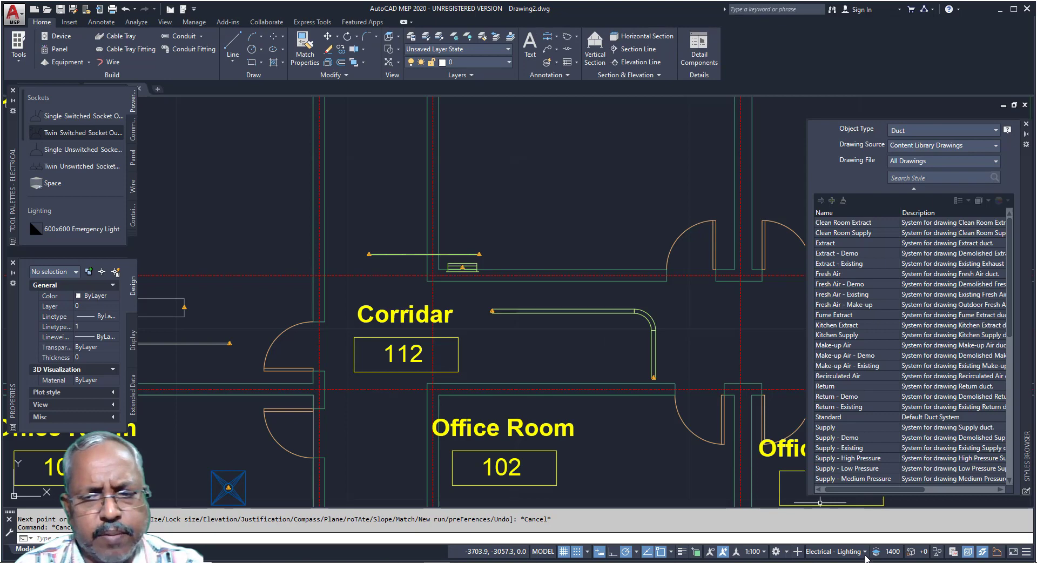
Step: Switch the display configuration, workspace and tool set to Plumbing
{"action": "left_click", "coordinate": [865, 556]}
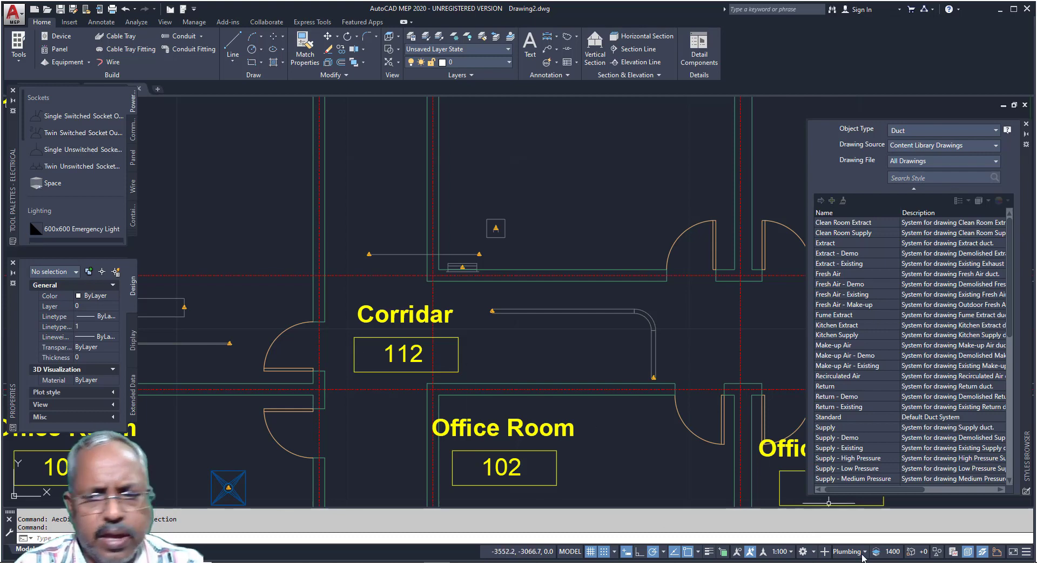
{"action": "left_click", "coordinate": [814, 551]}
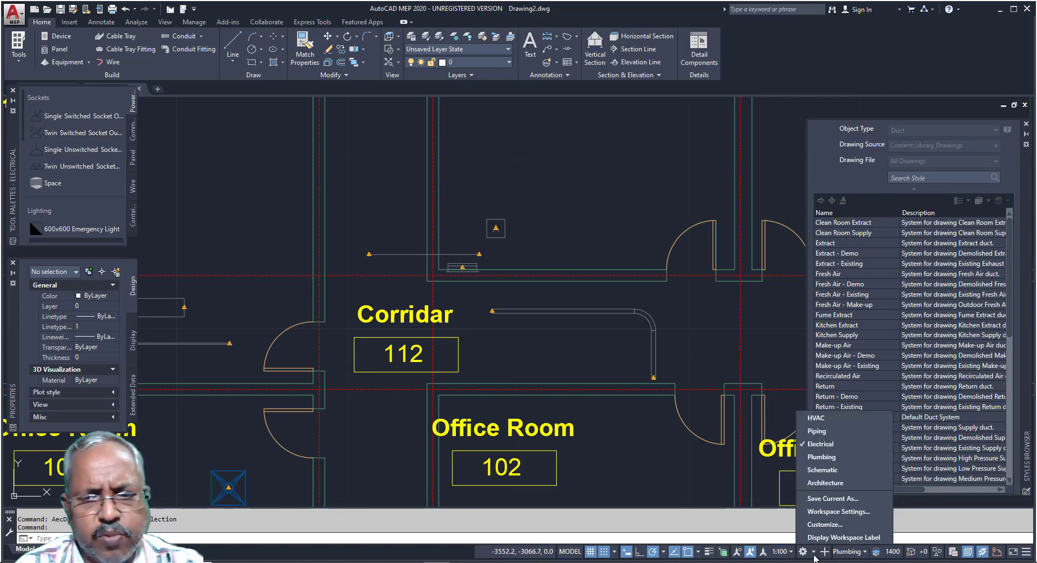
{"action": "left_click", "coordinate": [822, 456]}
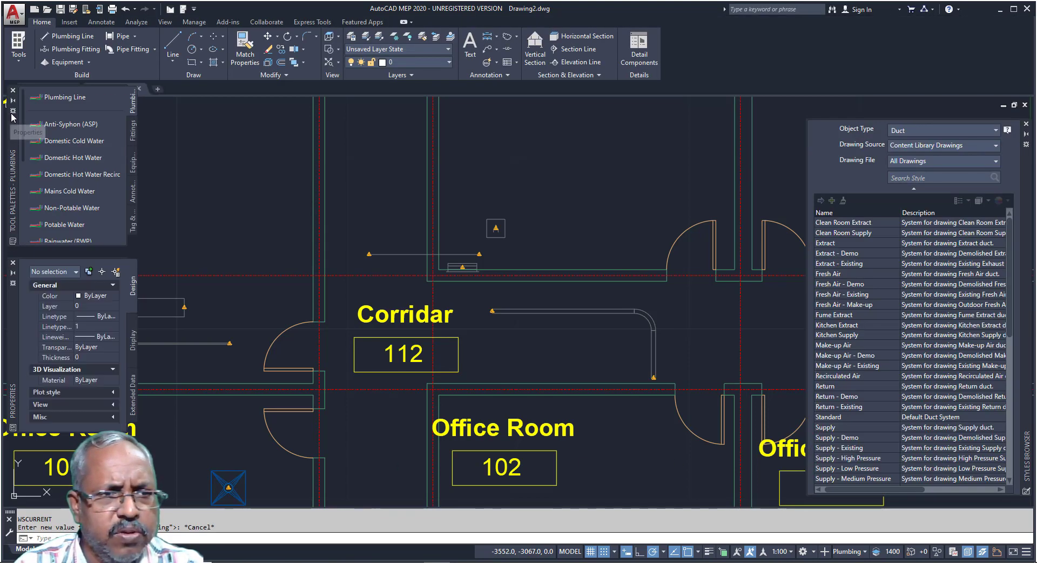
{"action": "left_click", "coordinate": [13, 100]}
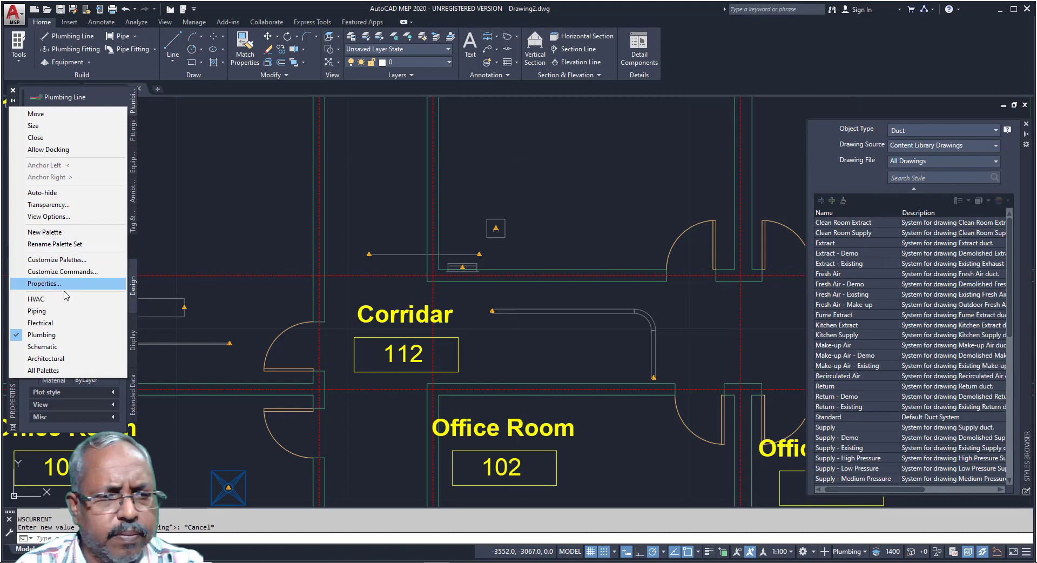
{"action": "left_click", "coordinate": [65, 337]}
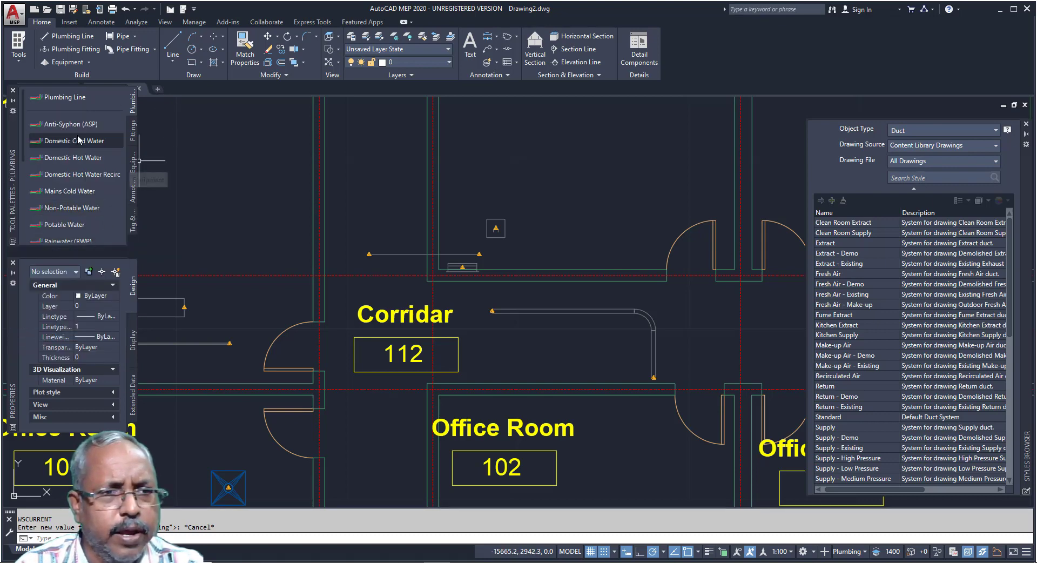
{"action": "left_click", "coordinate": [64, 62]}
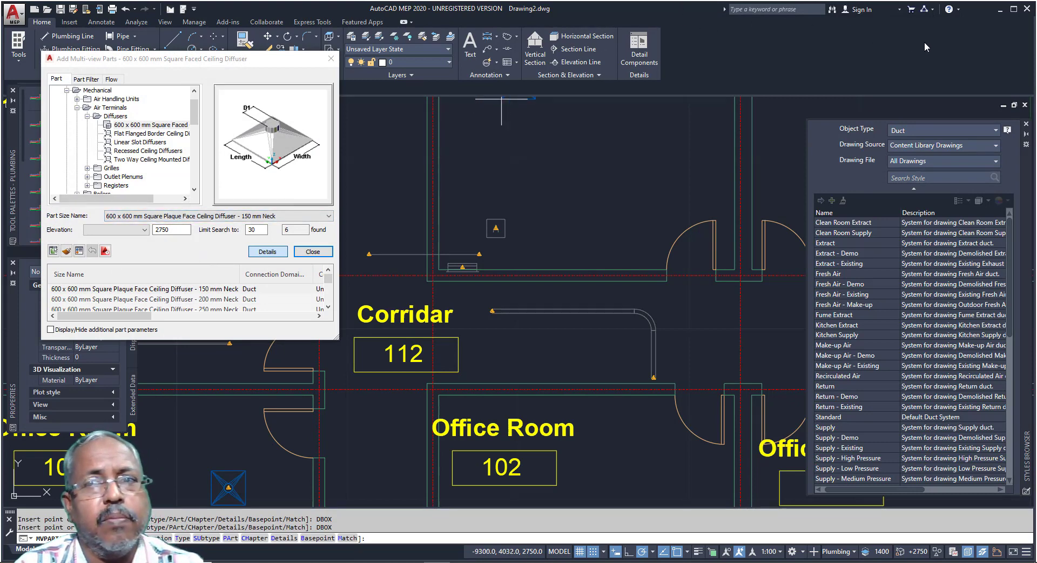
{"action": "left_click_drag", "start_coordinate": [193, 193], "coordinate": [193, 191]}
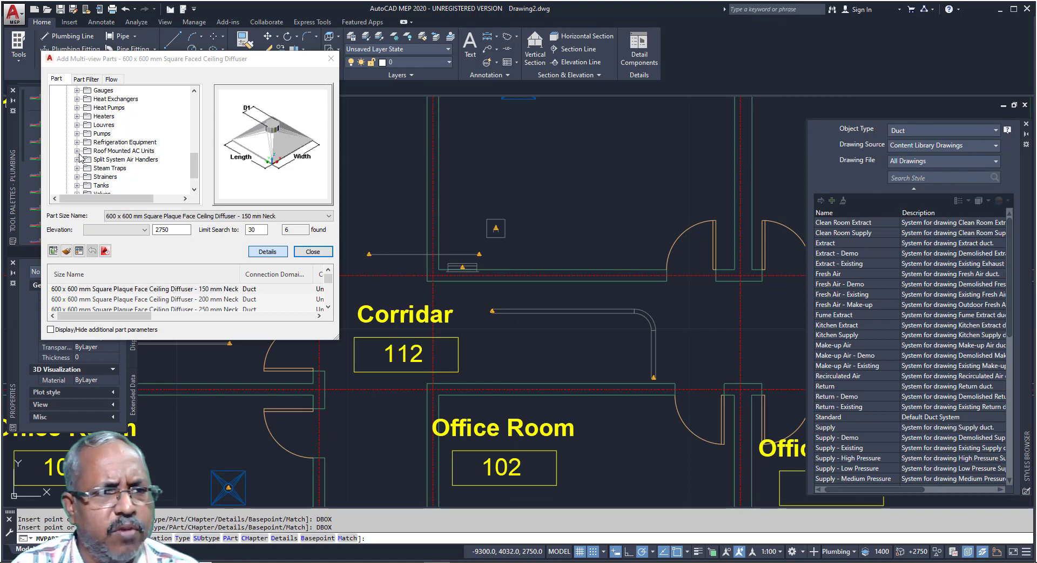
{"action": "left_click", "coordinate": [328, 59]}
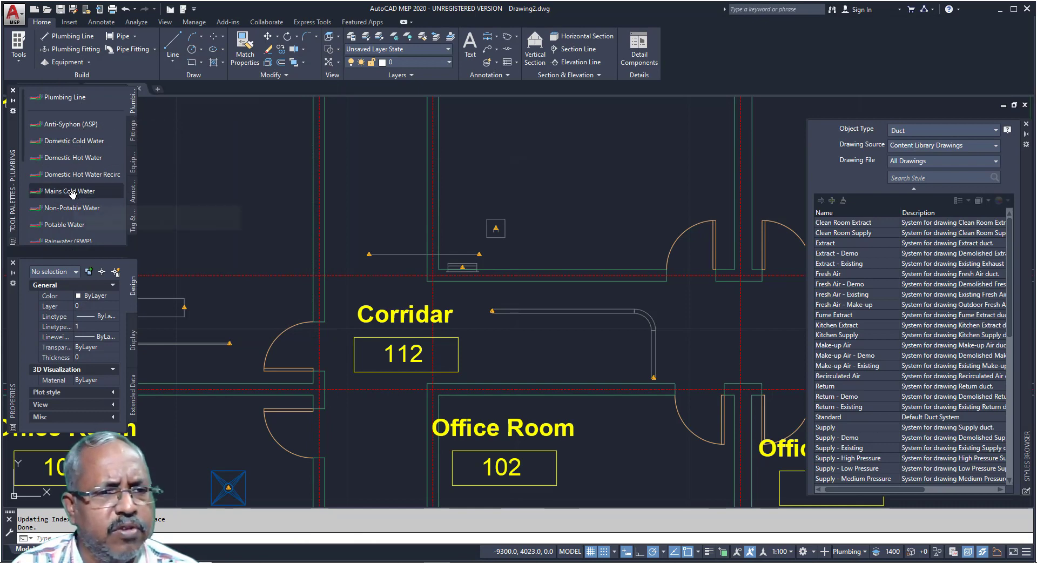
{"action": "left_click", "coordinate": [133, 162]}
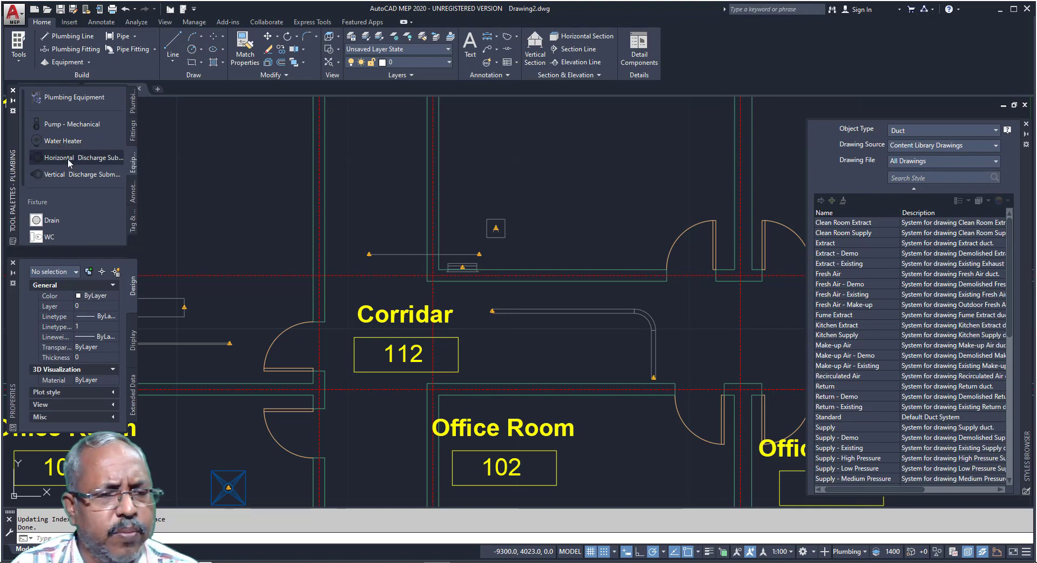
{"action": "left_click", "coordinate": [133, 130]}
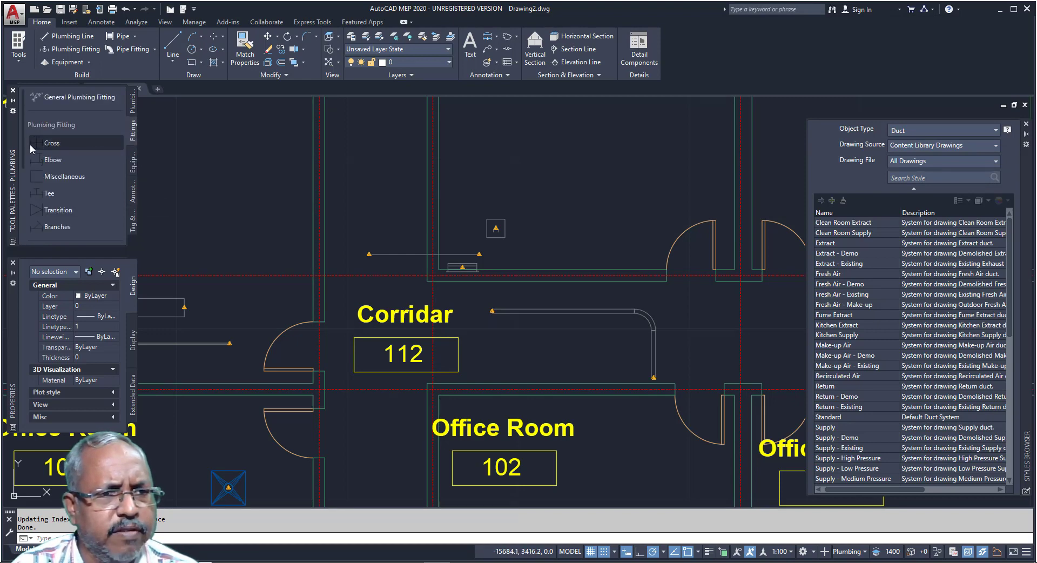
{"action": "left_click", "coordinate": [133, 108]}
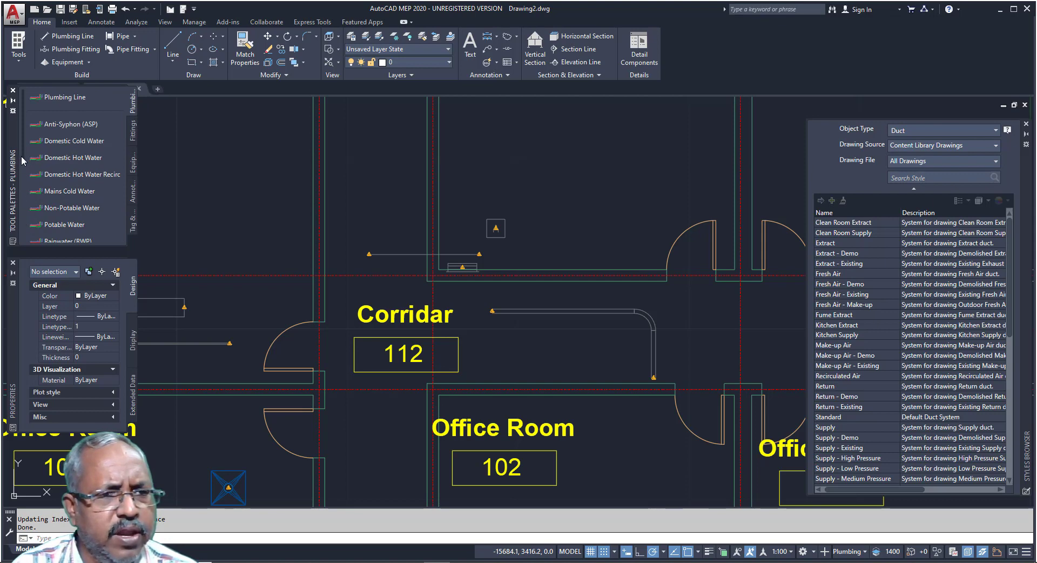
{"action": "scroll", "coordinate": [23, 157], "scroll_direction": "down", "scroll_amount": 2}
{"action": "scroll", "coordinate": [24, 168], "scroll_direction": "down", "scroll_amount": 1}
{"action": "scroll", "coordinate": [24, 178], "scroll_direction": "down", "scroll_amount": 1}
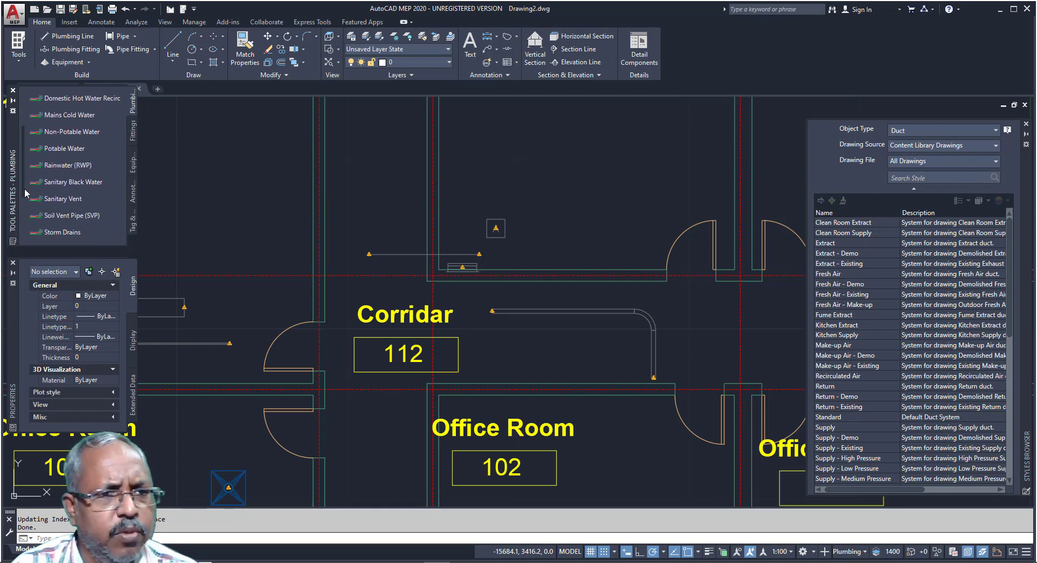
{"action": "scroll", "coordinate": [25, 189], "scroll_direction": "down", "scroll_amount": 1}
{"action": "mouse_move", "coordinate": [24, 195]}
{"action": "left_mouse_down"}
{"action": "mouse_move", "coordinate": [18, 227]}
{"action": "mouse_move", "coordinate": [18, 176]}
{"action": "left_mouse_up"}
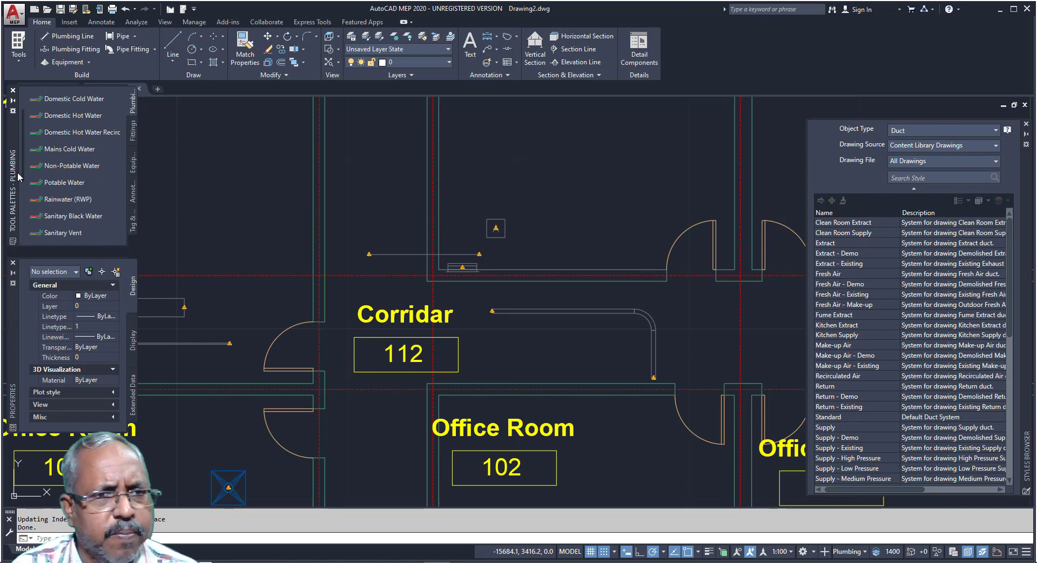
Step: Draw a pipe from the corridor door jamb leftward, then elbow it upward
{"action": "left_click", "coordinate": [118, 36]}
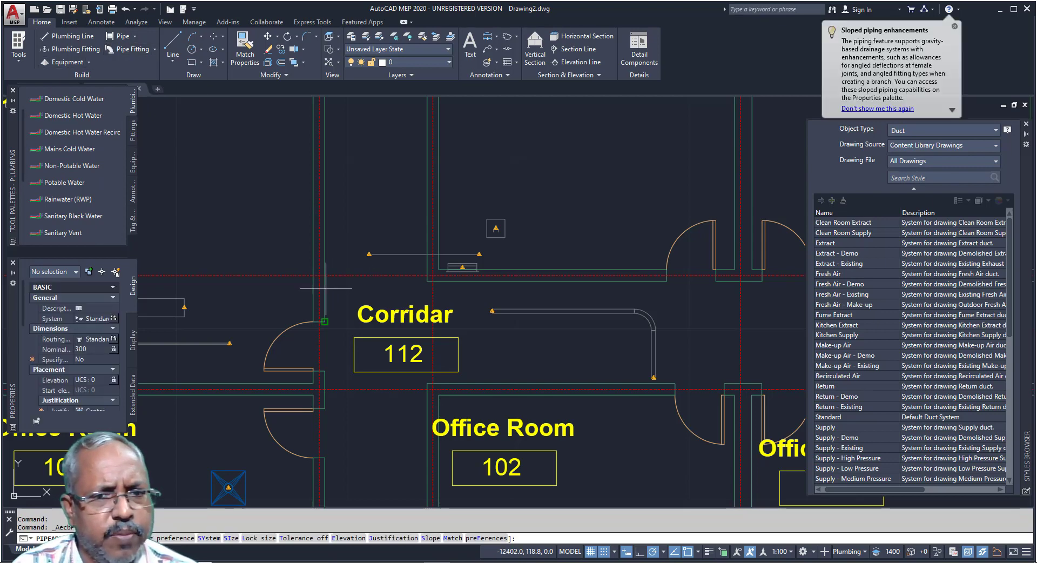
{"action": "left_click", "coordinate": [324, 321]}
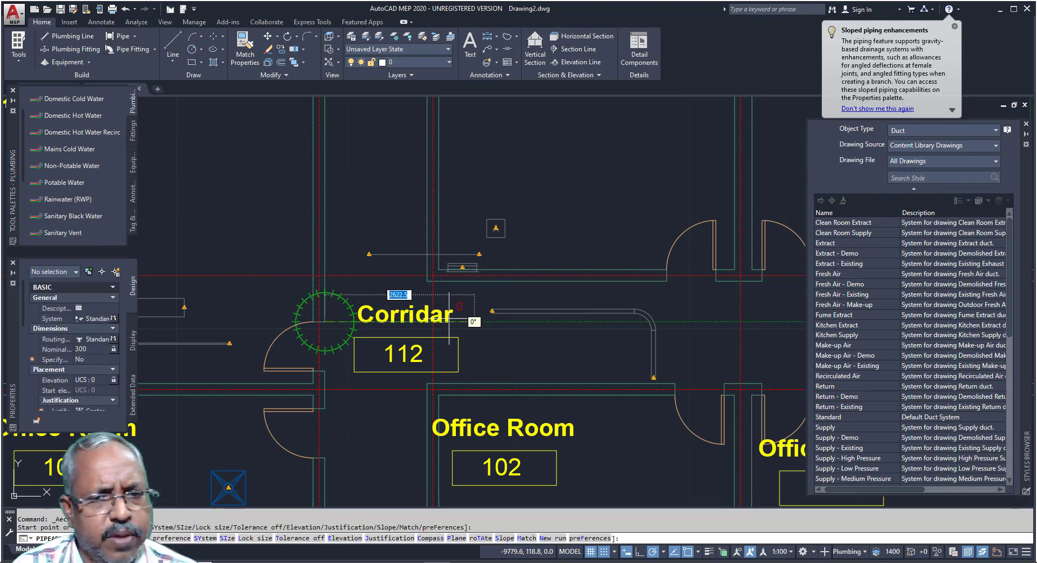
{"action": "scroll", "coordinate": [362, 309], "scroll_direction": "up", "scroll_amount": 2}
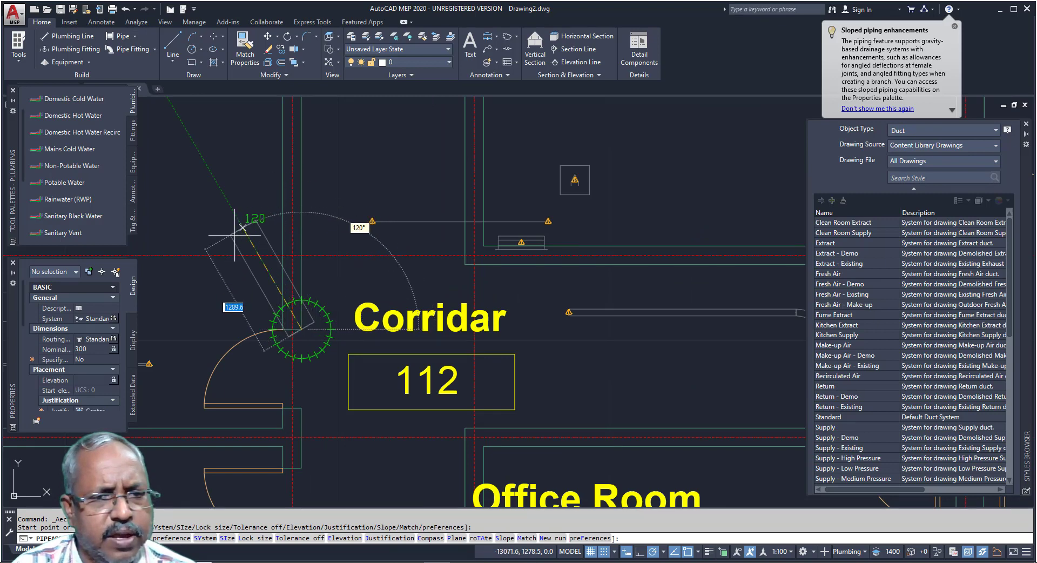
{"action": "left_click", "coordinate": [189, 328]}
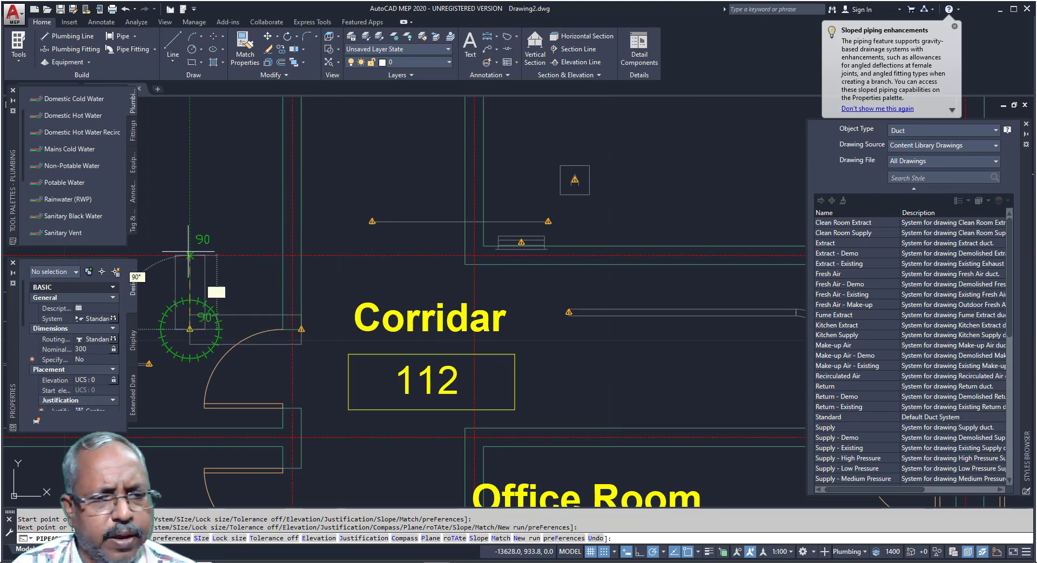
{"action": "left_click", "coordinate": [190, 186]}
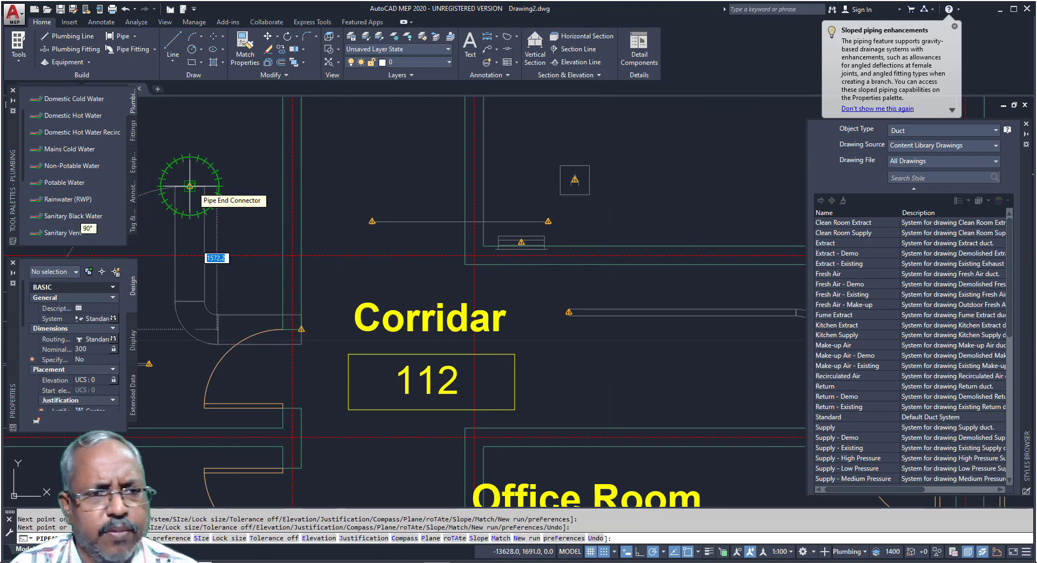
{"action": "key", "text": "Escape"}
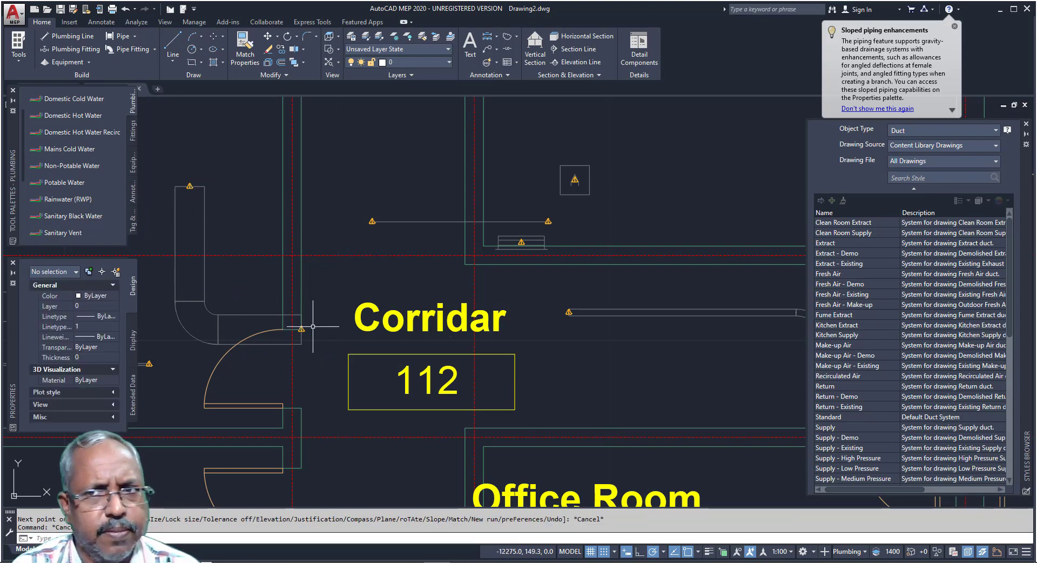